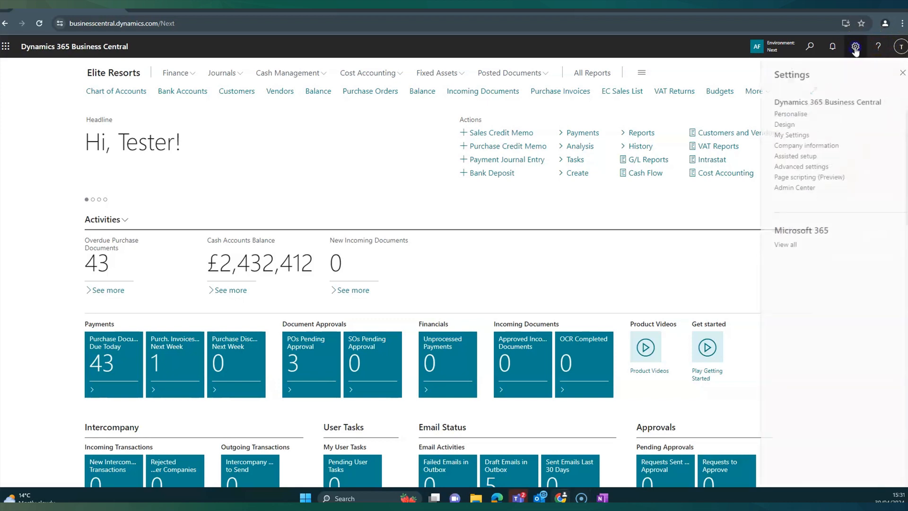
Open the Business Central admin center and display the details of the Next_23 sandbox environment.
{"action": "left_click", "coordinate": [807, 187]}
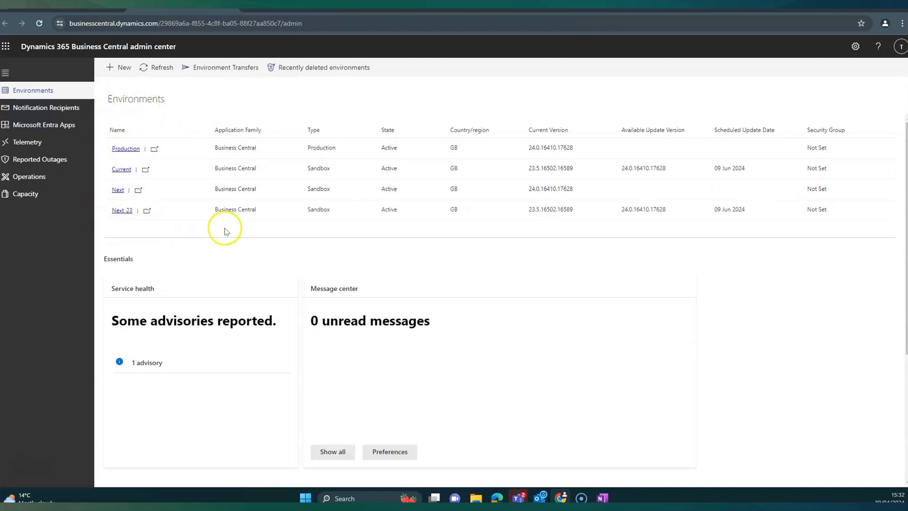
{"action": "left_click", "coordinate": [302, 150]}
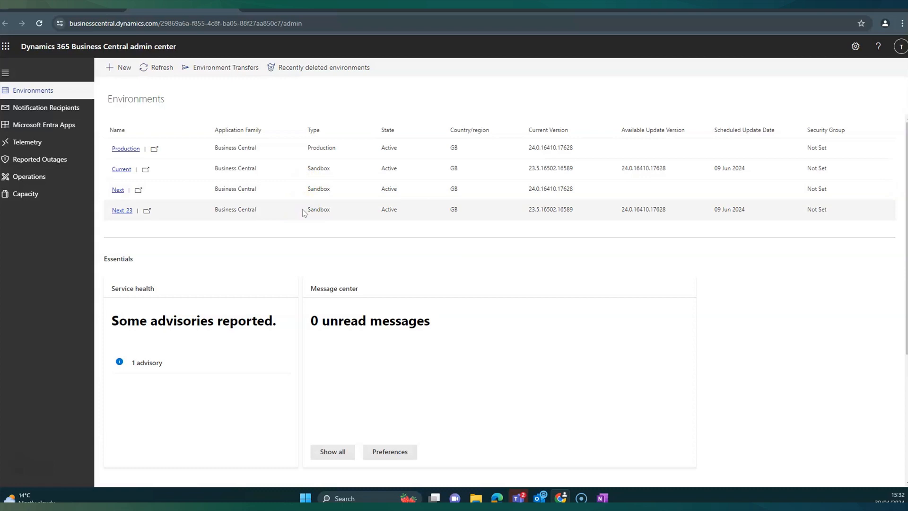
{"action": "left_click", "coordinate": [126, 211]}
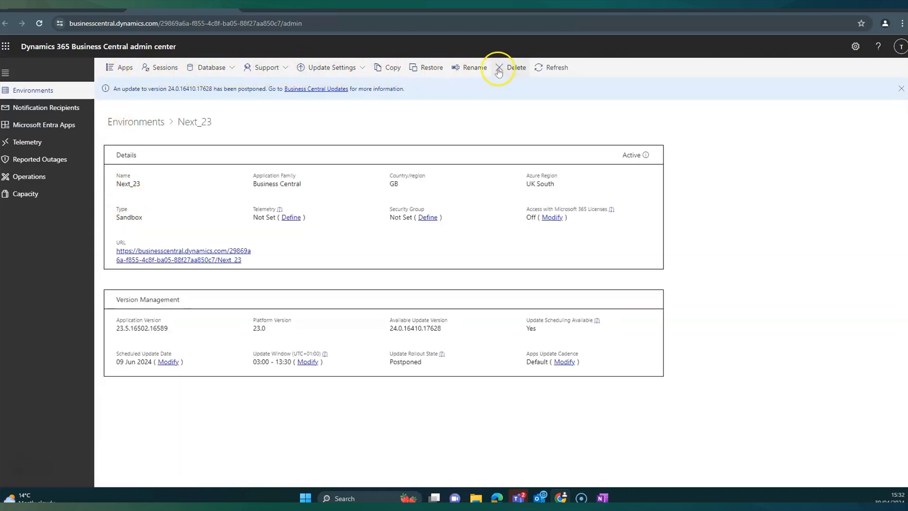
Request deletion of the Next_23 environment and enter Next_23 as the confirmation name.
{"action": "left_click", "coordinate": [511, 71]}
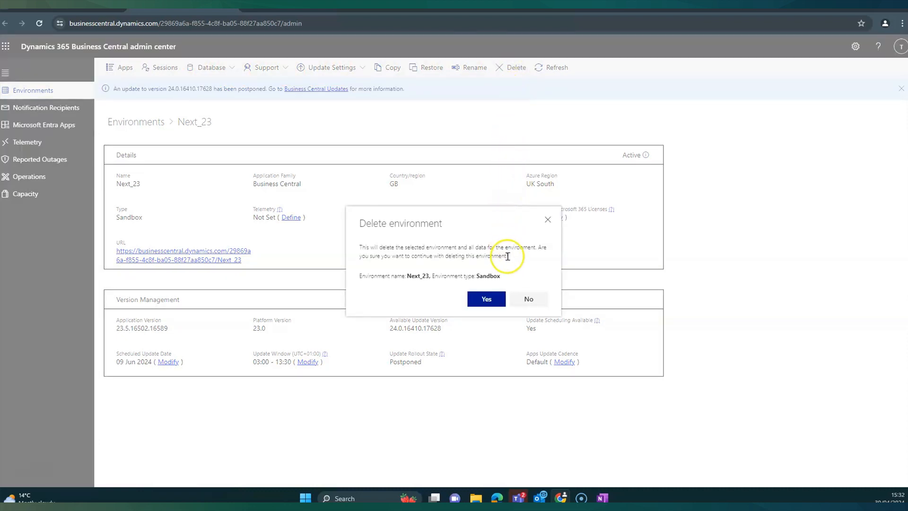
{"action": "left_click", "coordinate": [495, 298]}
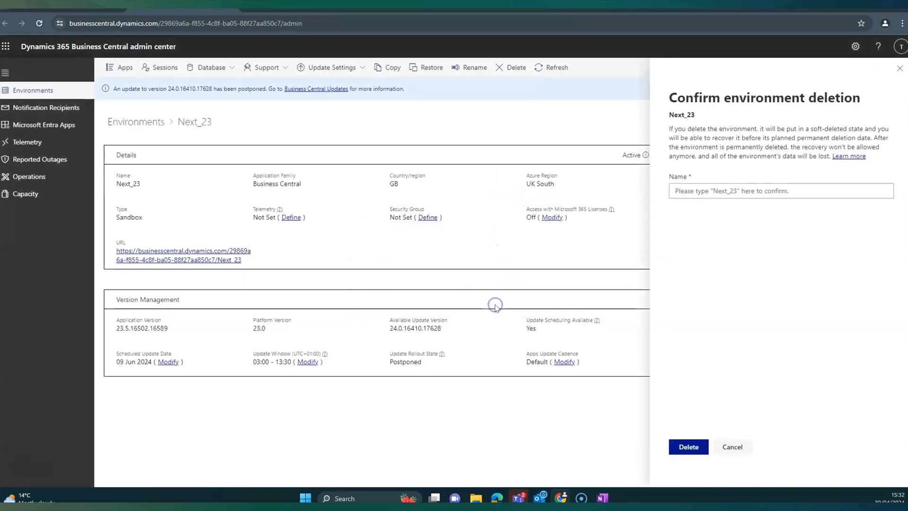
{"action": "left_click", "coordinate": [677, 191]}
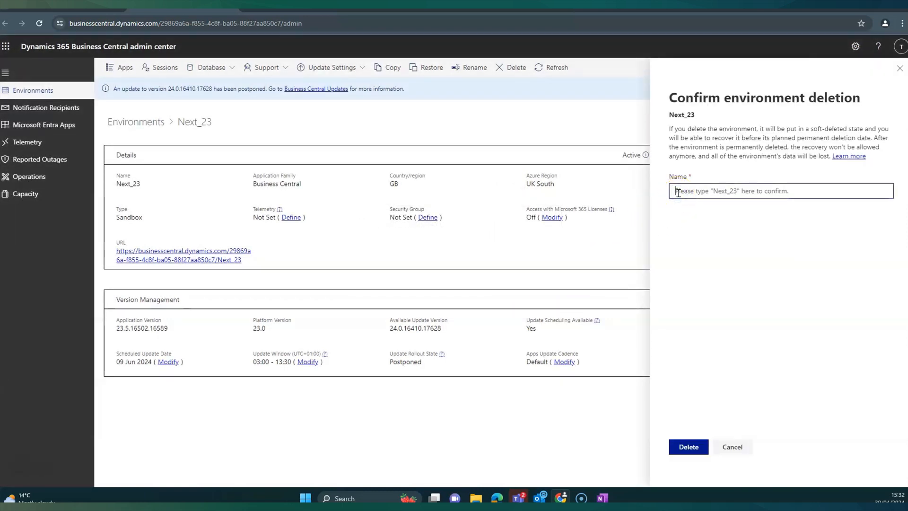
{"action": "type", "text": "Nex"}
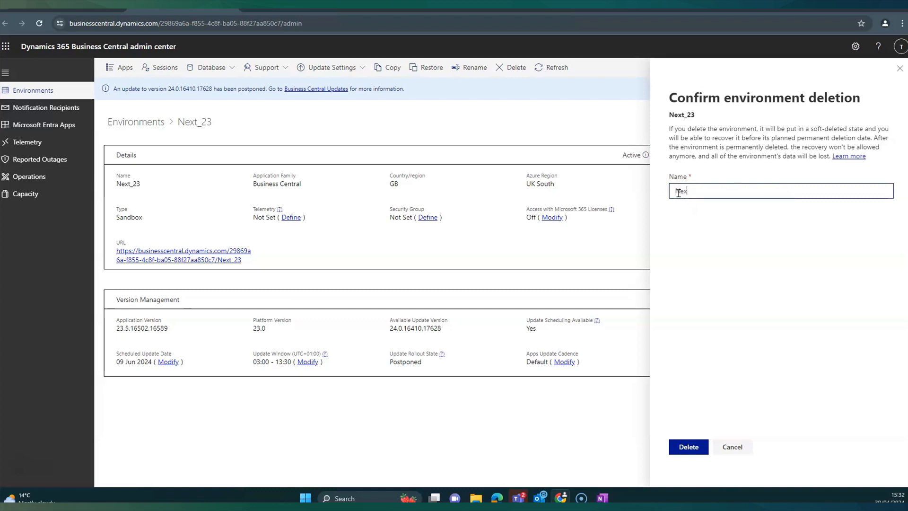
{"action": "type", "text": "t_23"}
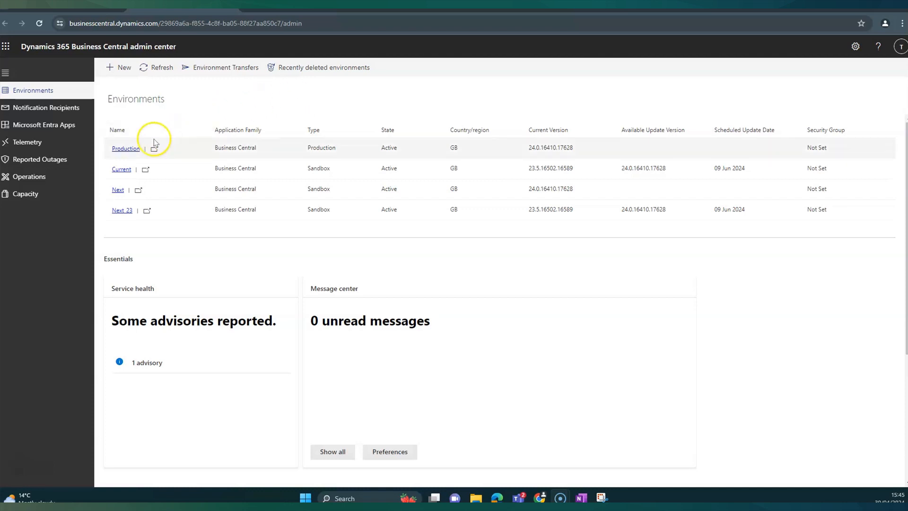
Set up a copy of the Production environment named Sandbox_LA3004 with Sandbox as its environment type.
{"action": "left_click", "coordinate": [132, 149]}
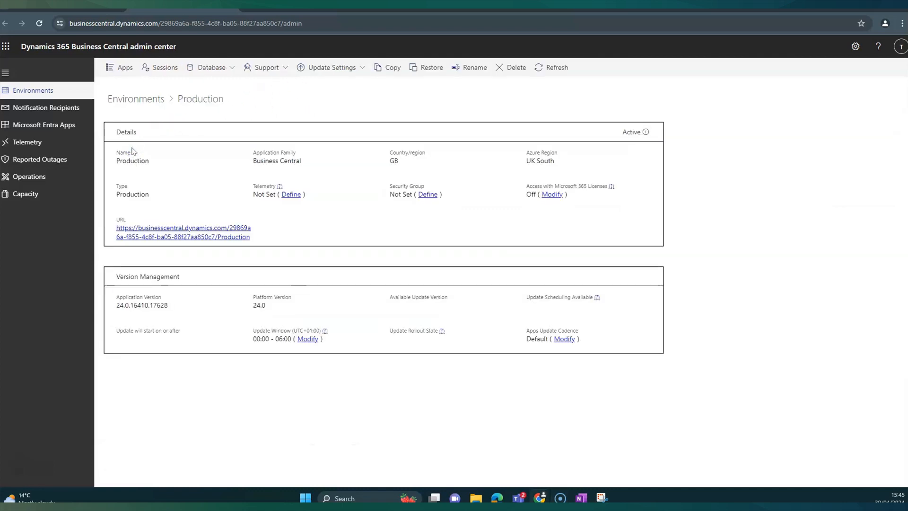
{"action": "left_click", "coordinate": [385, 70]}
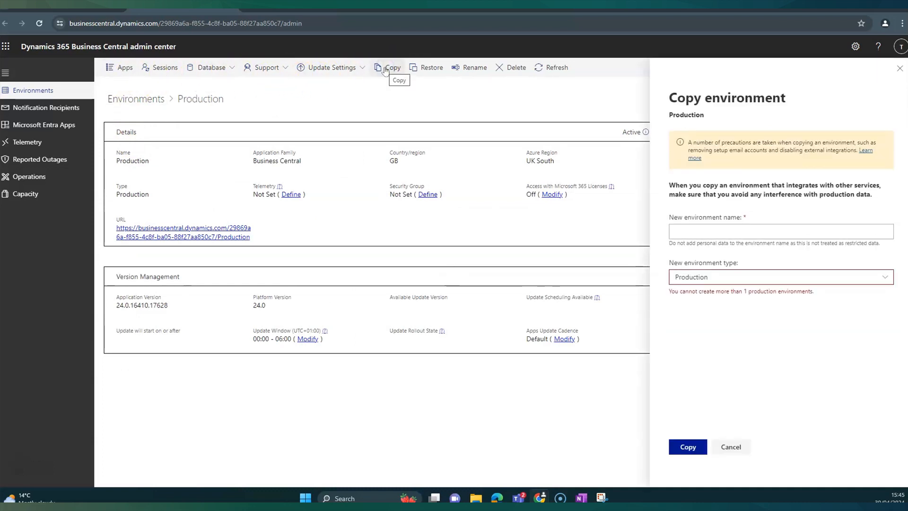
{"action": "left_click", "coordinate": [684, 232]}
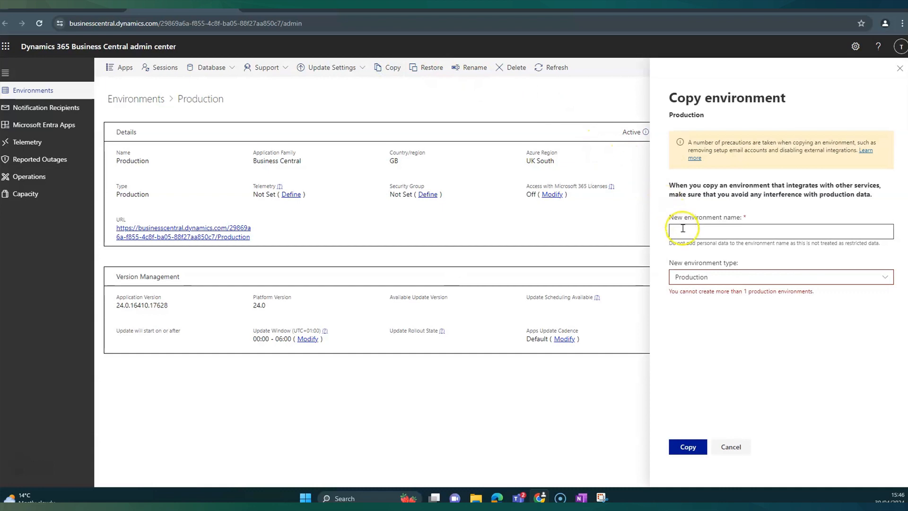
{"action": "type", "text": "Sandb"}
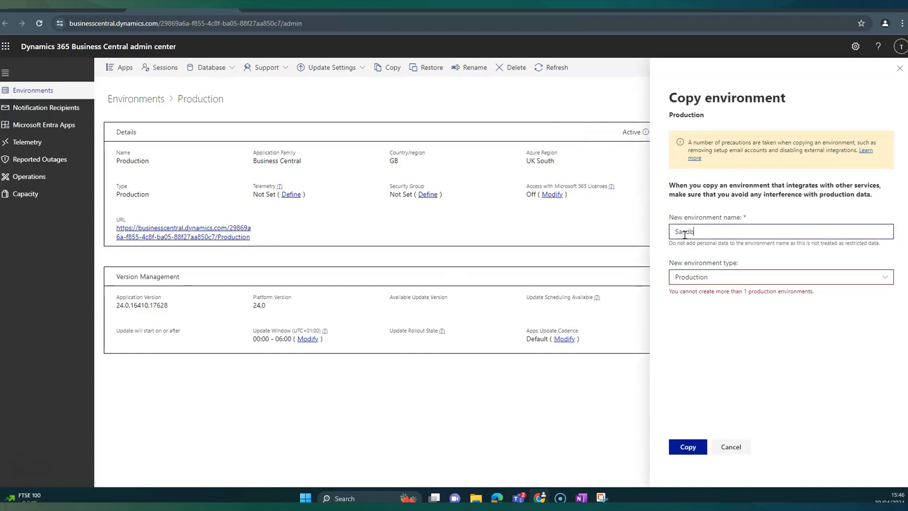
{"action": "type", "text": "ox LA"}
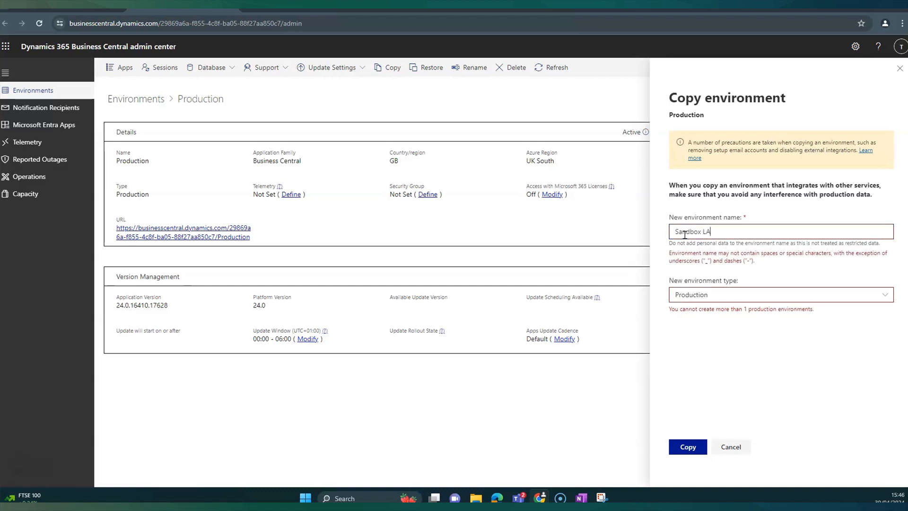
{"action": "key", "text": "BackSpace"}
{"action": "key", "text": "BackSpace"}
{"action": "key", "text": "BackSpace"}
{"action": "type", "text": "_LA"}
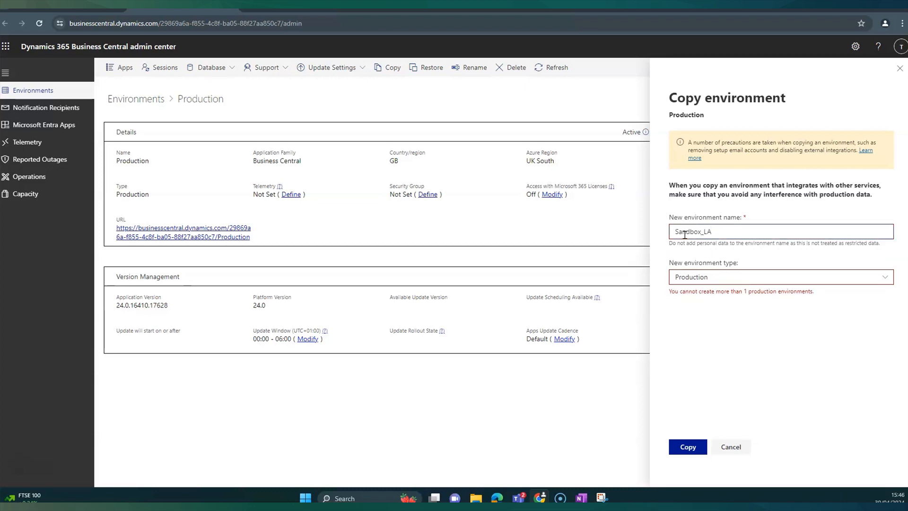
{"action": "type", "text": "3004"}
{"action": "double_click", "coordinate": [684, 235]}
{"action": "left_click", "coordinate": [740, 235]}
{"action": "left_click", "coordinate": [753, 278]}
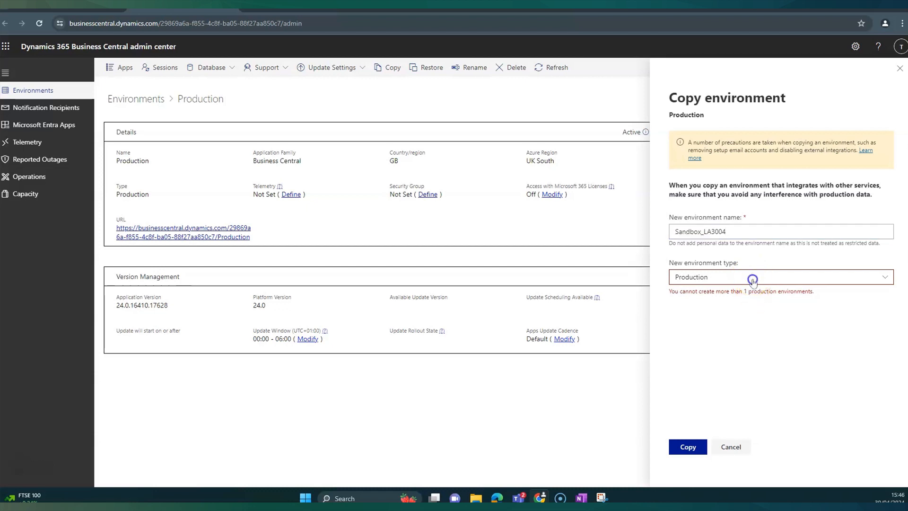
{"action": "left_click", "coordinate": [758, 317]}
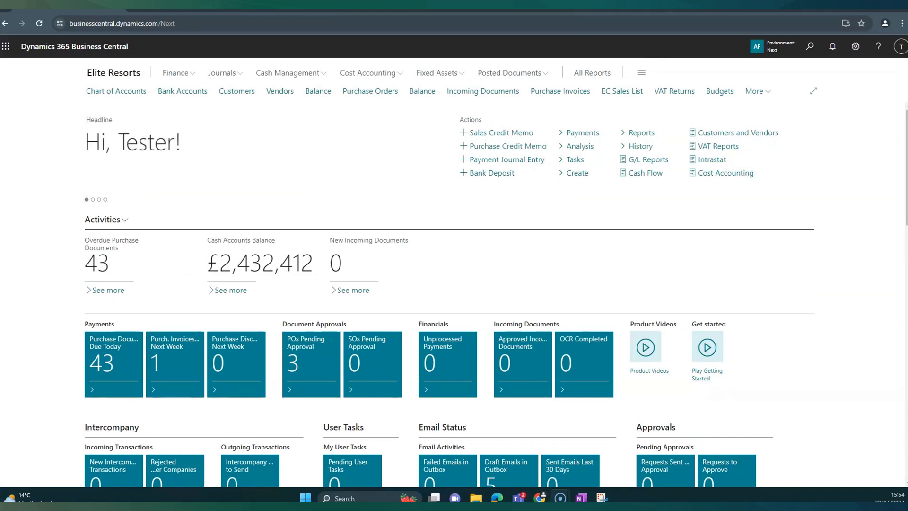
Search Business Central for "users" and open the Users page.
{"action": "left_click", "coordinate": [811, 47]}
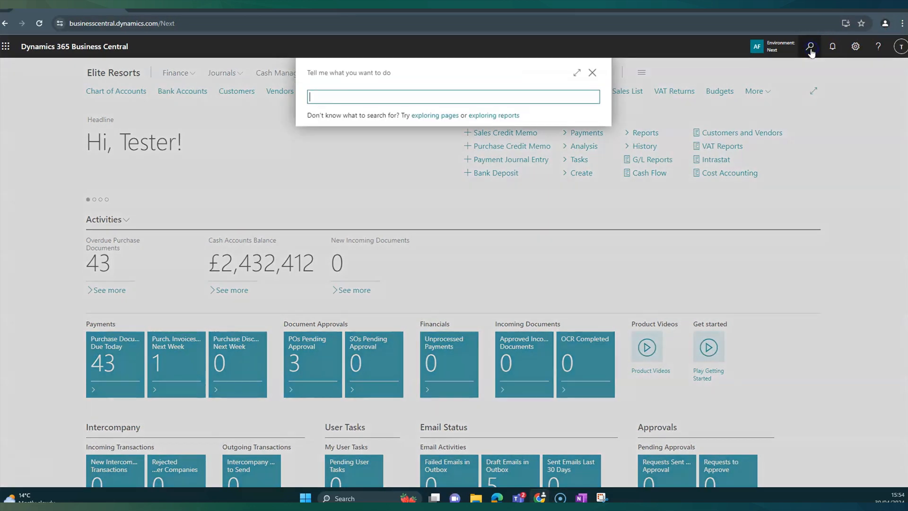
{"action": "type", "text": "users"}
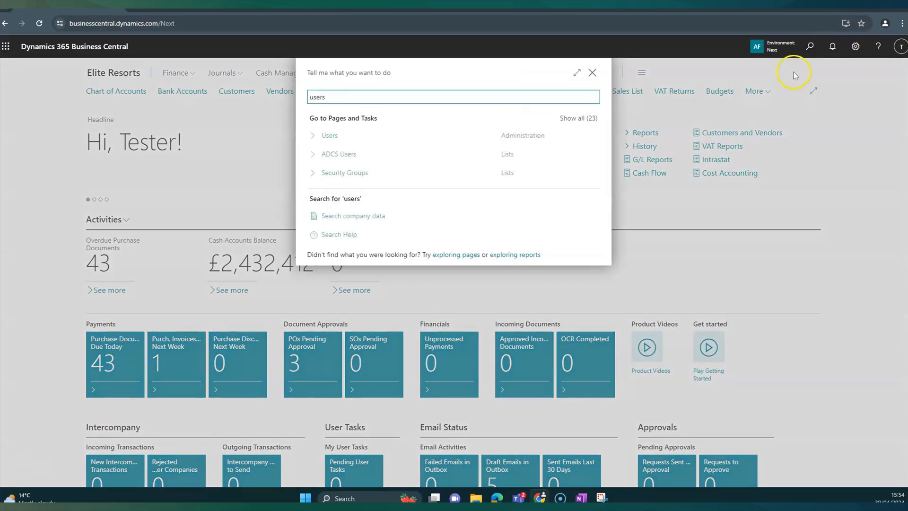
{"action": "left_click", "coordinate": [325, 136]}
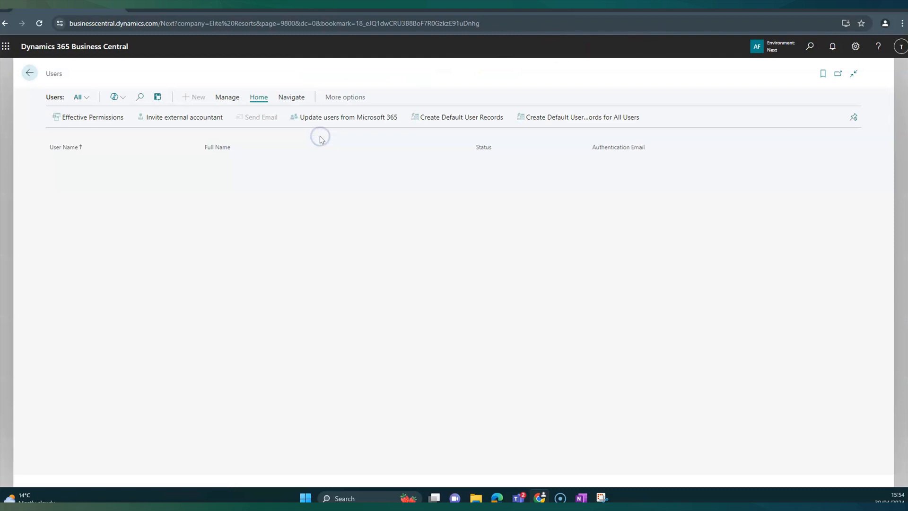
{"action": "left_click", "coordinate": [331, 148]}
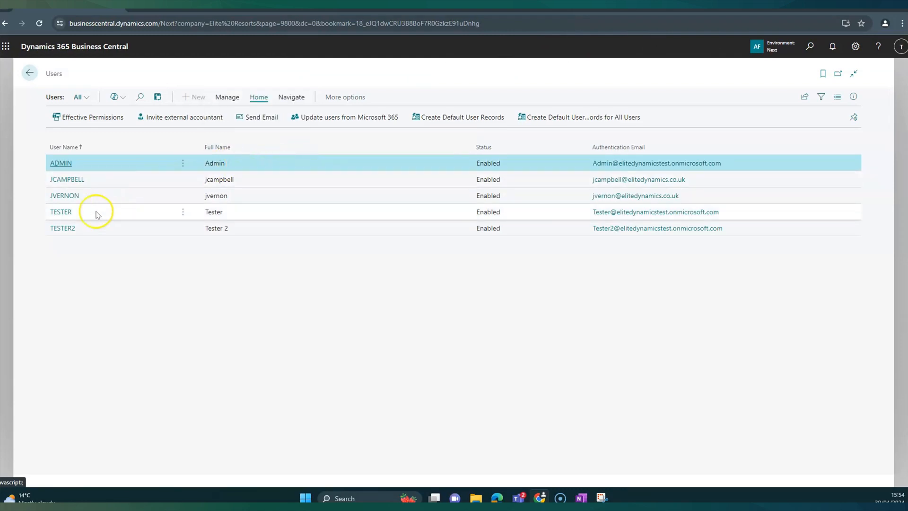
Examine the TESTER user's group memberships and licences on the user card, and return to the user list.
{"action": "left_click", "coordinate": [58, 213]}
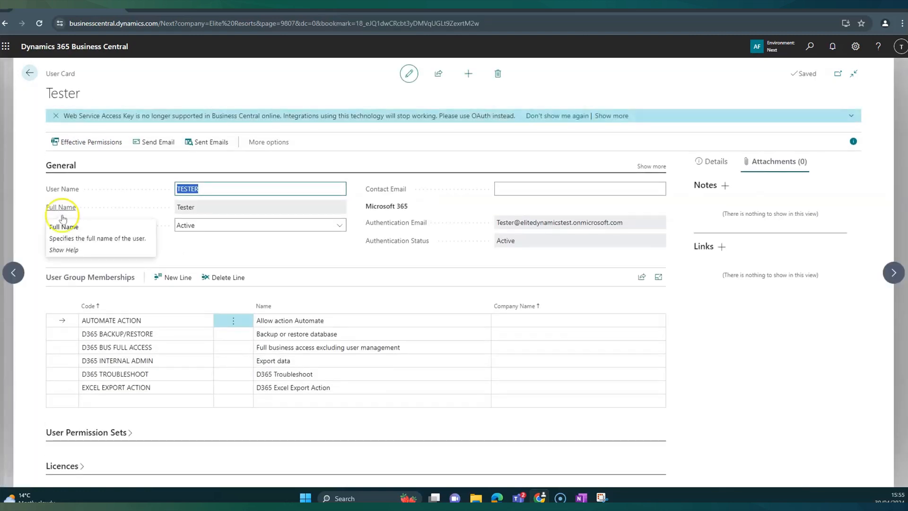
{"action": "left_click", "coordinate": [154, 276]}
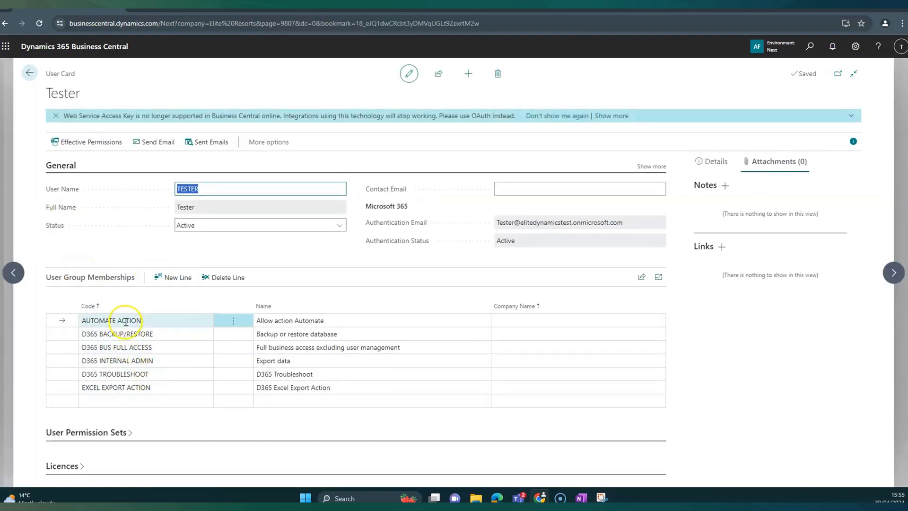
{"action": "left_click", "coordinate": [64, 466]}
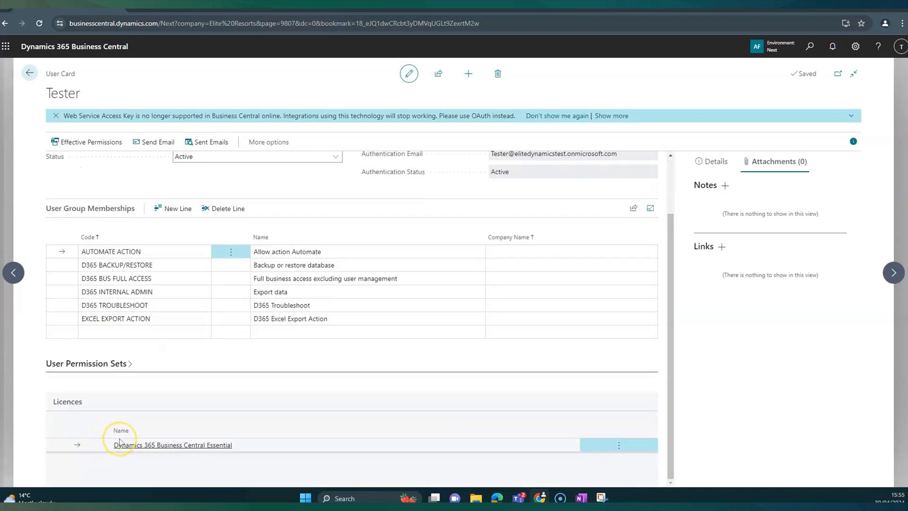
{"action": "scroll", "coordinate": [118, 440], "scroll_direction": "up", "scroll_amount": 2}
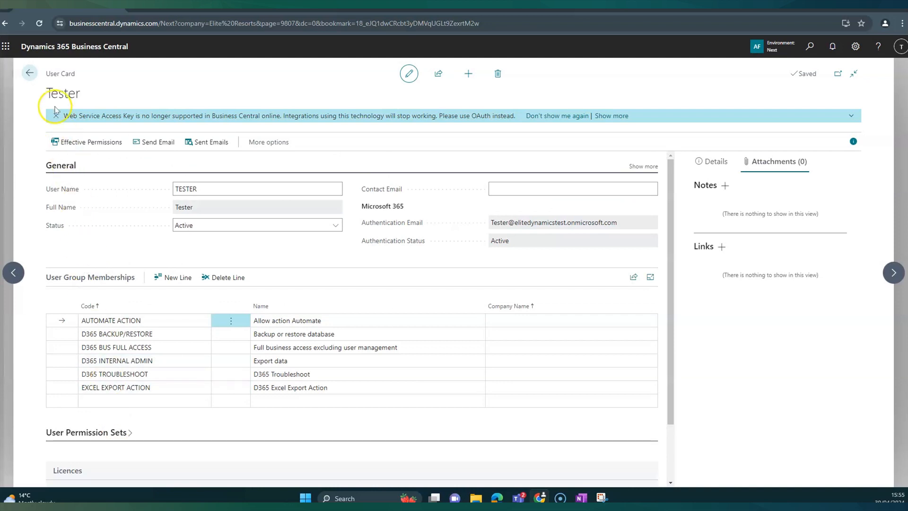
{"action": "left_click", "coordinate": [39, 76]}
{"action": "left_click", "coordinate": [31, 76]}
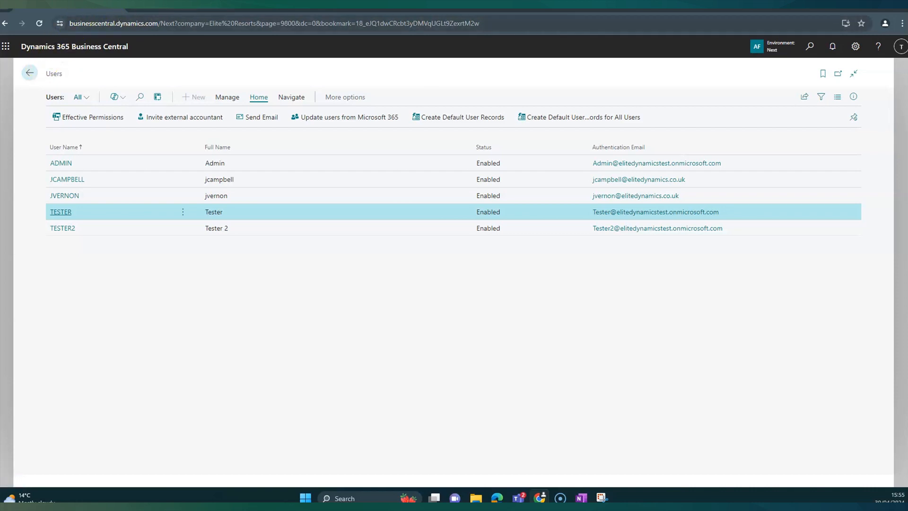
Switch to Microsoft 365 and open the active users list in its admin center.
{"action": "left_click", "coordinate": [184, 10]}
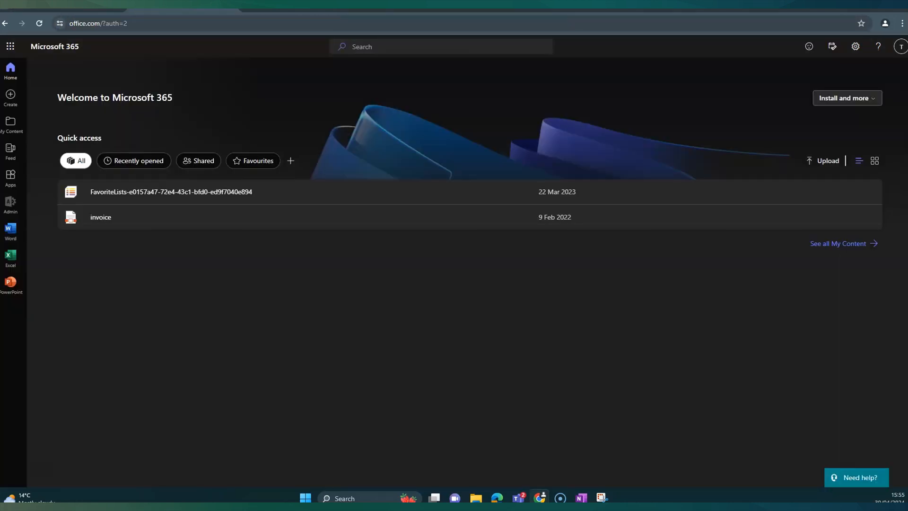
{"action": "left_click", "coordinate": [11, 204]}
{"action": "left_click", "coordinate": [50, 107]}
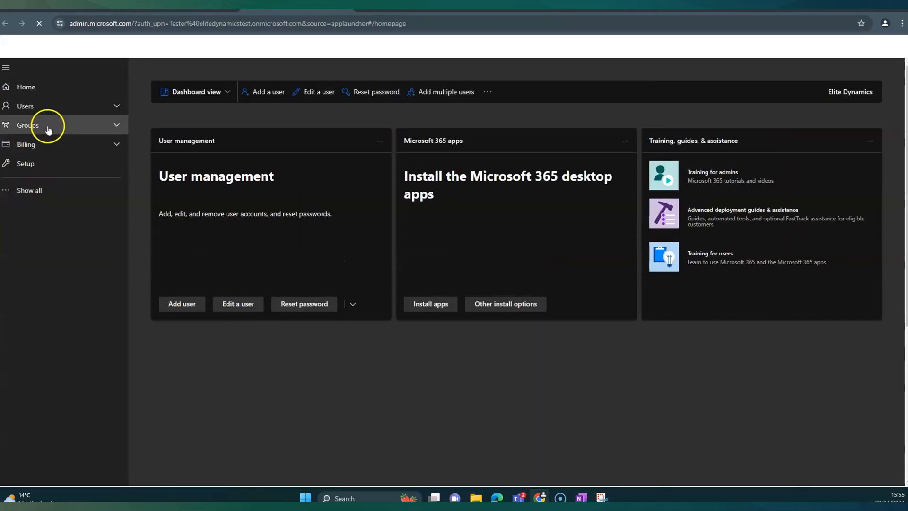
{"action": "left_click", "coordinate": [51, 123]}
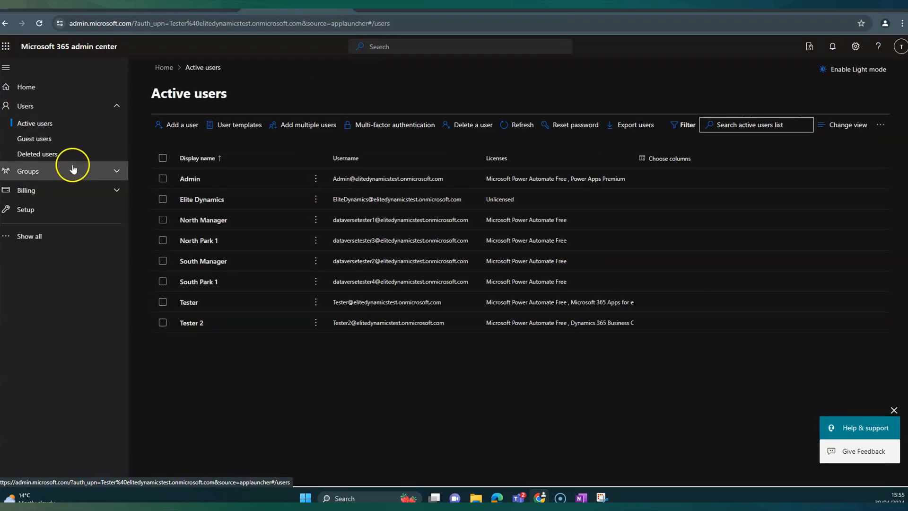
Open the Tester account's licenses, keep Dynamics 365 Business Central Essentials assigned, and save the changes.
{"action": "left_click", "coordinate": [189, 305]}
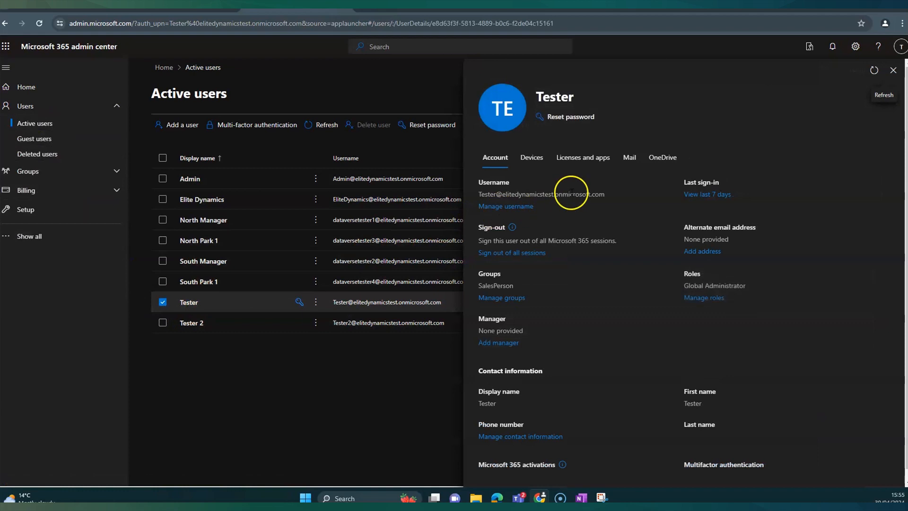
{"action": "left_click", "coordinate": [604, 160]}
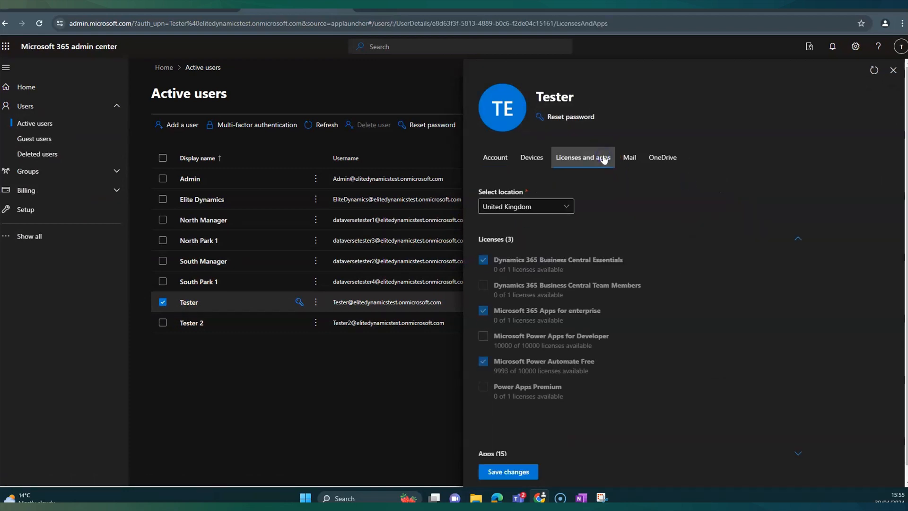
{"action": "left_click", "coordinate": [483, 266]}
{"action": "left_click", "coordinate": [489, 268]}
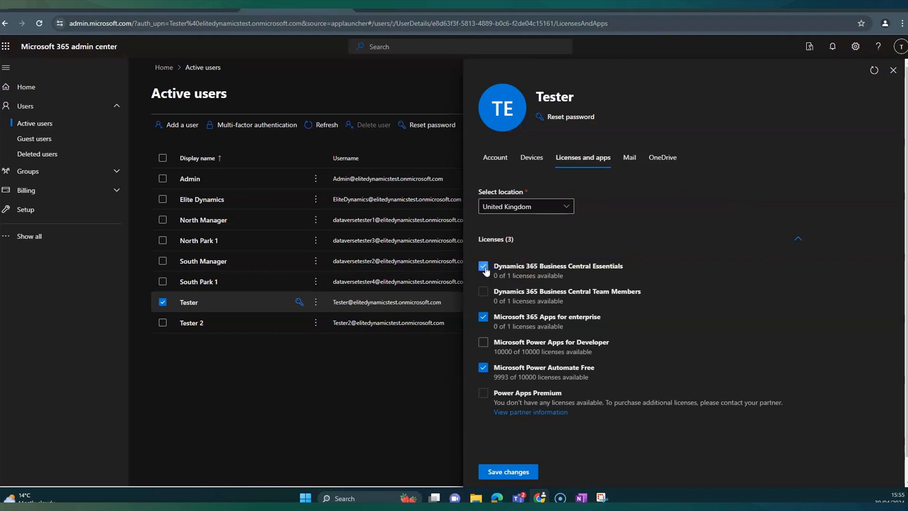
{"action": "left_click", "coordinate": [489, 468]}
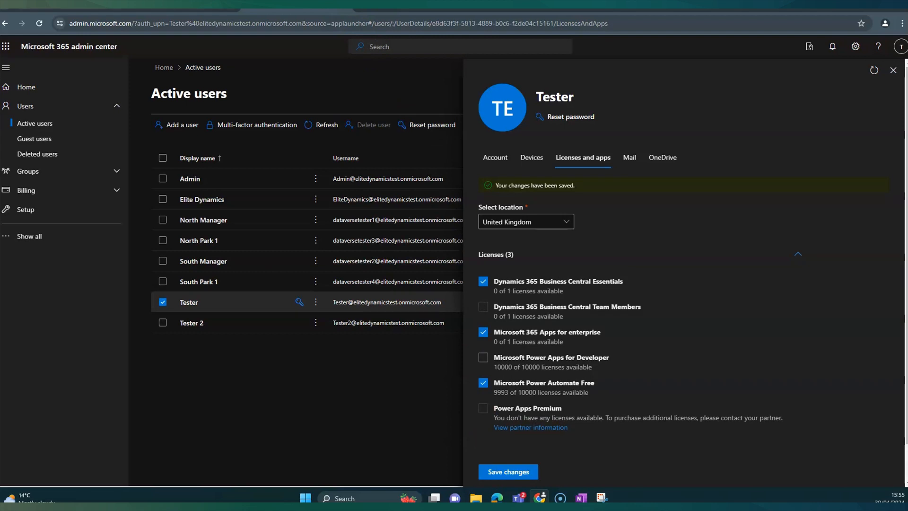
Switch back to the Business Central user list and run the update of users from Microsoft 365.
{"action": "left_click", "coordinate": [66, 4]}
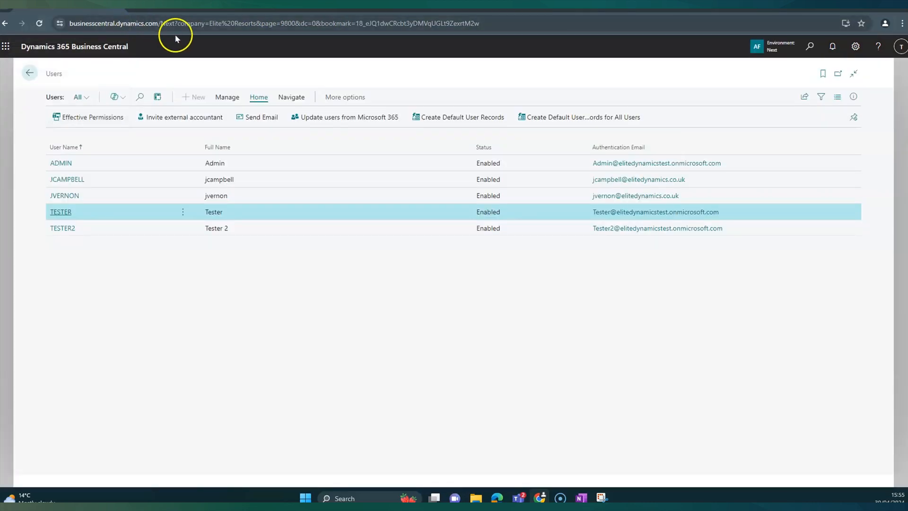
{"action": "left_click", "coordinate": [298, 121]}
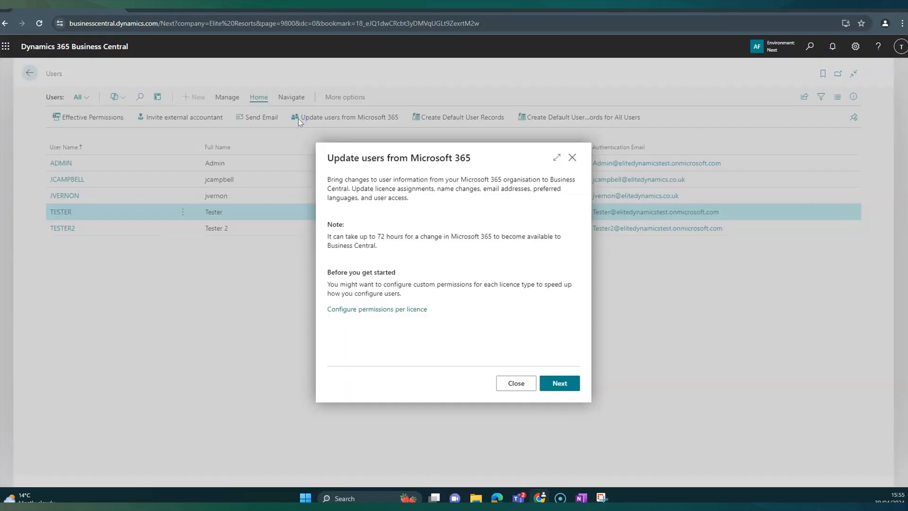
{"action": "left_click", "coordinate": [545, 384]}
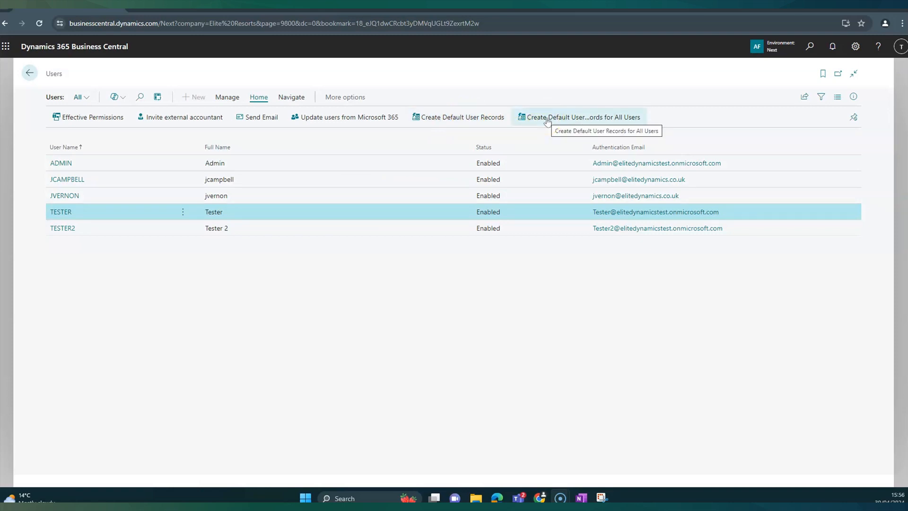
Create default user records for the selected TESTER user and confirm the creation.
{"action": "left_click", "coordinate": [456, 118]}
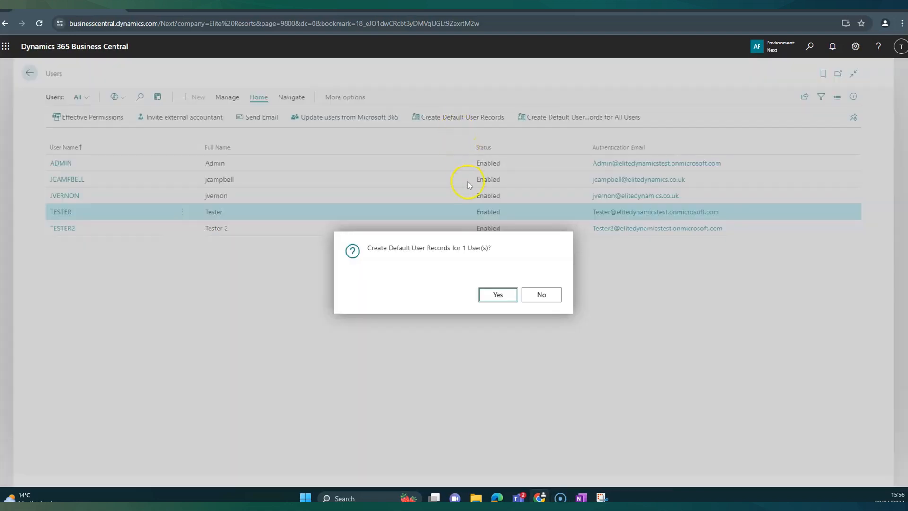
{"action": "left_click", "coordinate": [486, 295]}
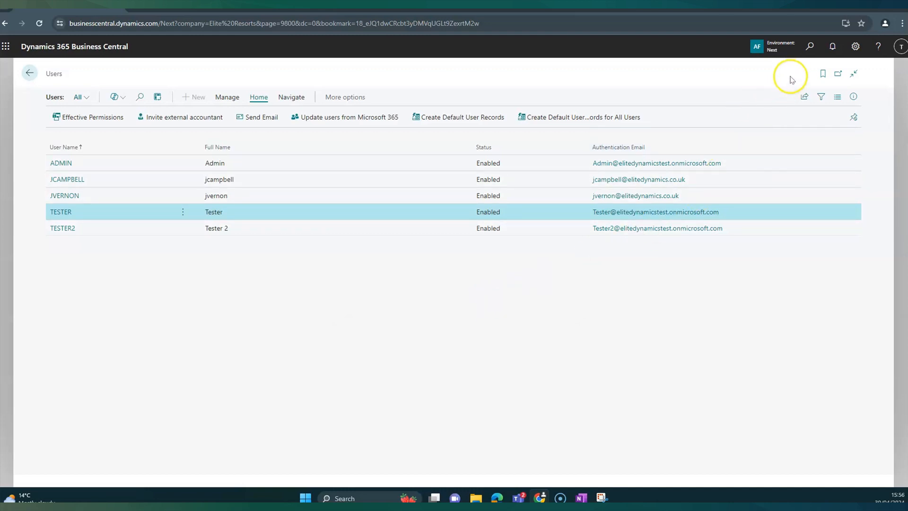
Find the EliteParks User Setup page by searching for "ep user setup", and open the TESTER user's setup card.
{"action": "left_click", "coordinate": [810, 47]}
{"action": "type", "text": "ep user setup"}
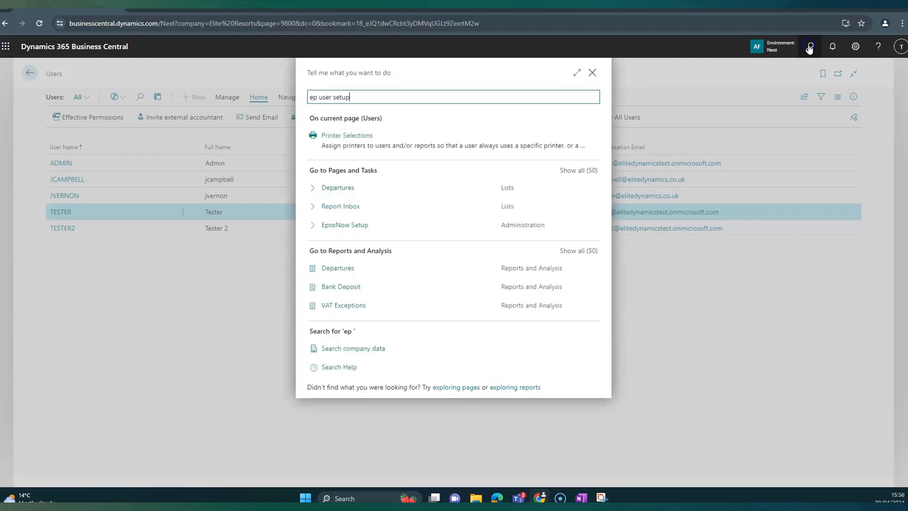
{"action": "left_click", "coordinate": [343, 137]}
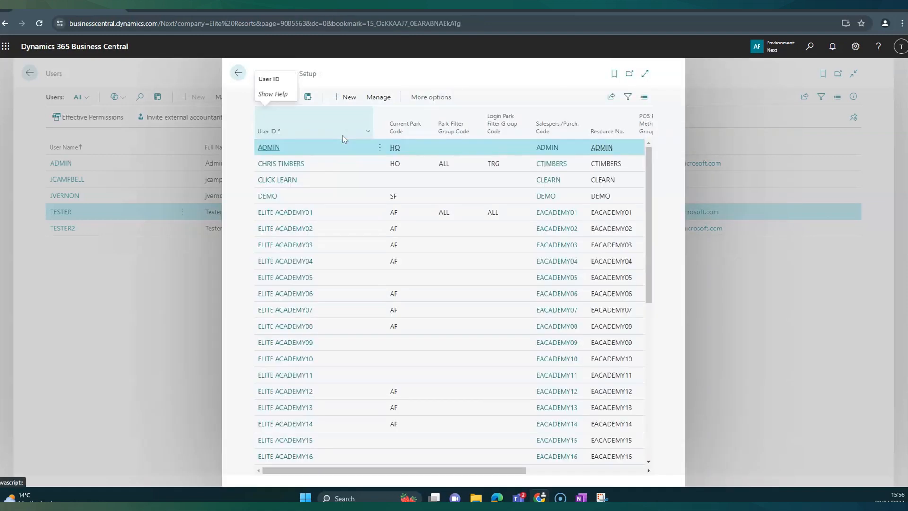
{"action": "scroll", "coordinate": [325, 317], "scroll_direction": "down", "scroll_amount": 6}
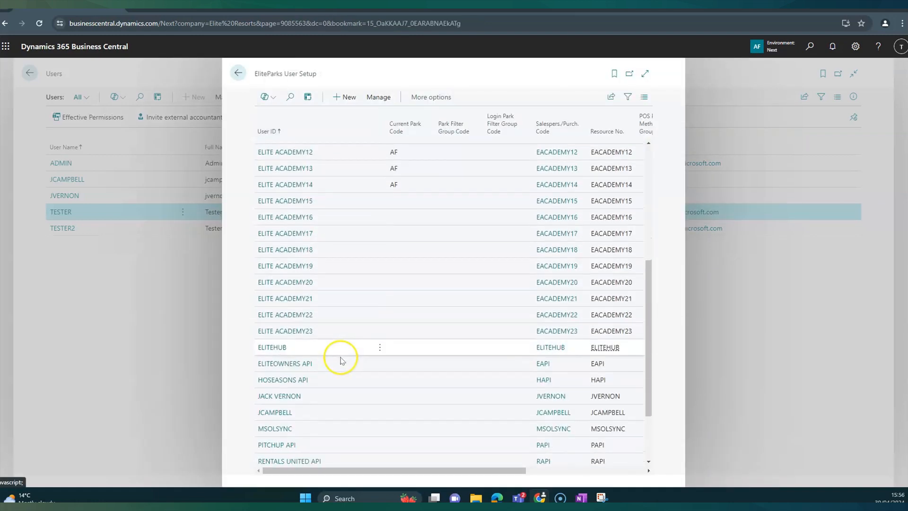
{"action": "left_click", "coordinate": [270, 423]}
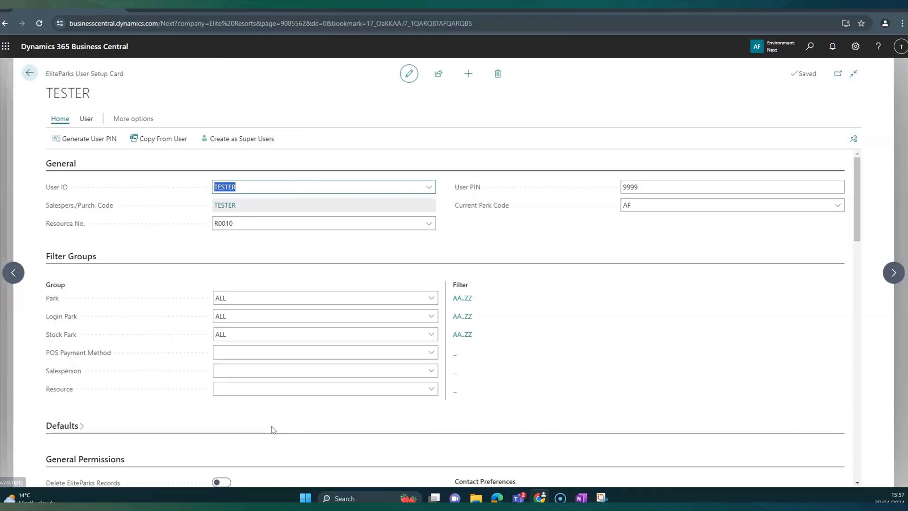
{"action": "left_click", "coordinate": [270, 410]}
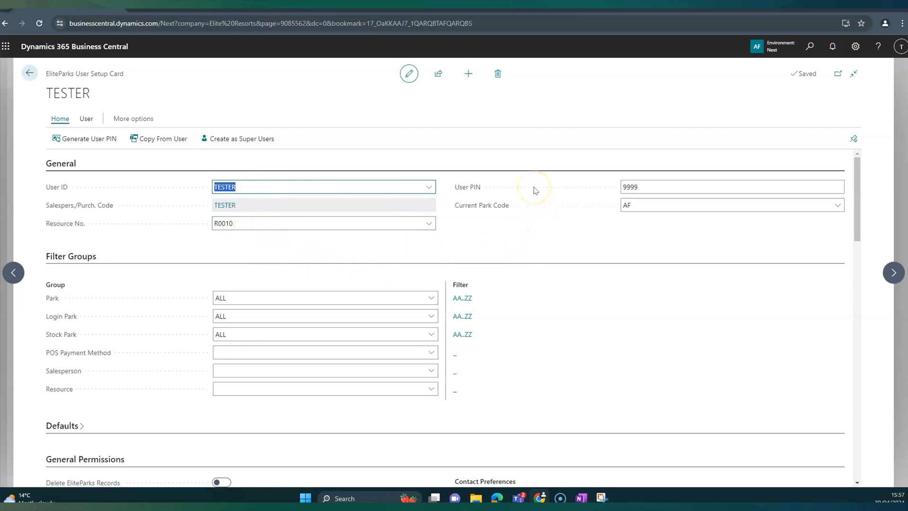
Examine TESTER's current park code, filter groups, defaults, and permission sections from General through Housekeeping on the setup card.
{"action": "left_click", "coordinate": [654, 207]}
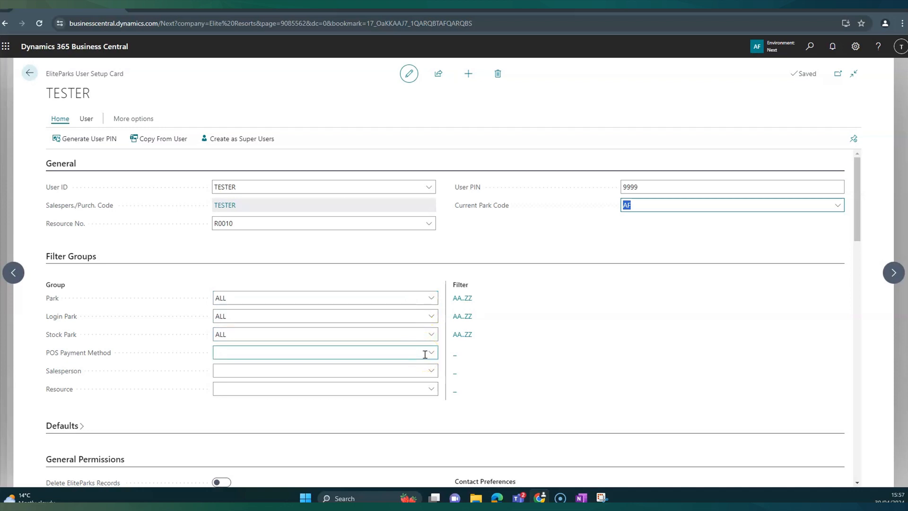
{"action": "scroll", "coordinate": [425, 355], "scroll_direction": "down", "scroll_amount": 2}
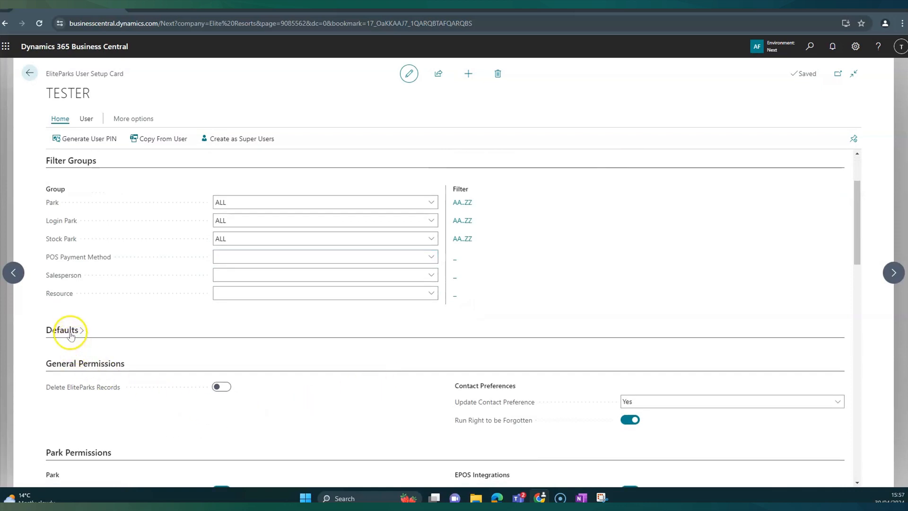
{"action": "left_click", "coordinate": [70, 333]}
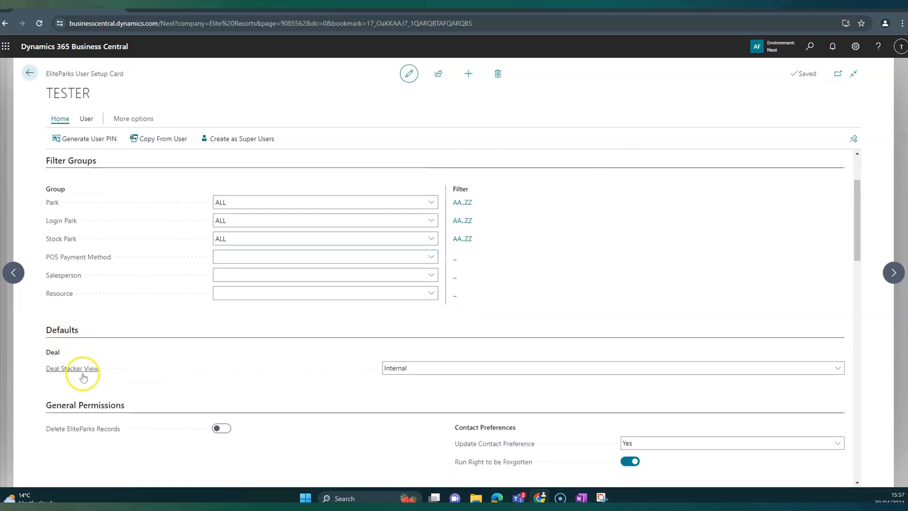
{"action": "scroll", "coordinate": [82, 374], "scroll_direction": "down", "scroll_amount": 2}
{"action": "scroll", "coordinate": [100, 357], "scroll_direction": "down", "scroll_amount": 1}
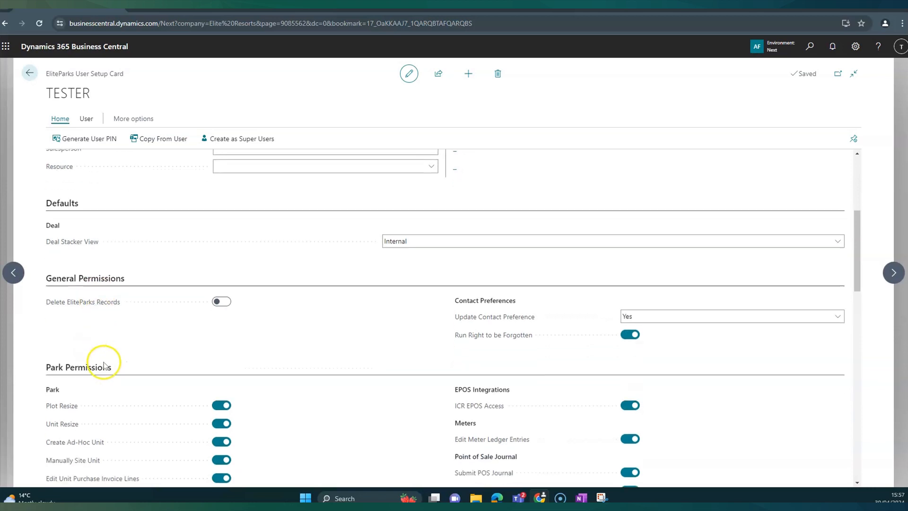
{"action": "scroll", "coordinate": [104, 364], "scroll_direction": "down", "scroll_amount": 1}
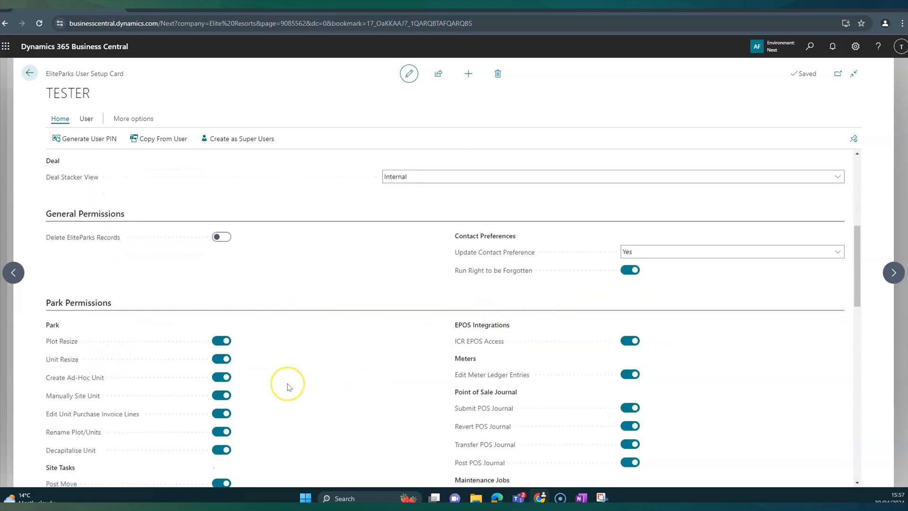
{"action": "scroll", "coordinate": [289, 387], "scroll_direction": "down", "scroll_amount": 2}
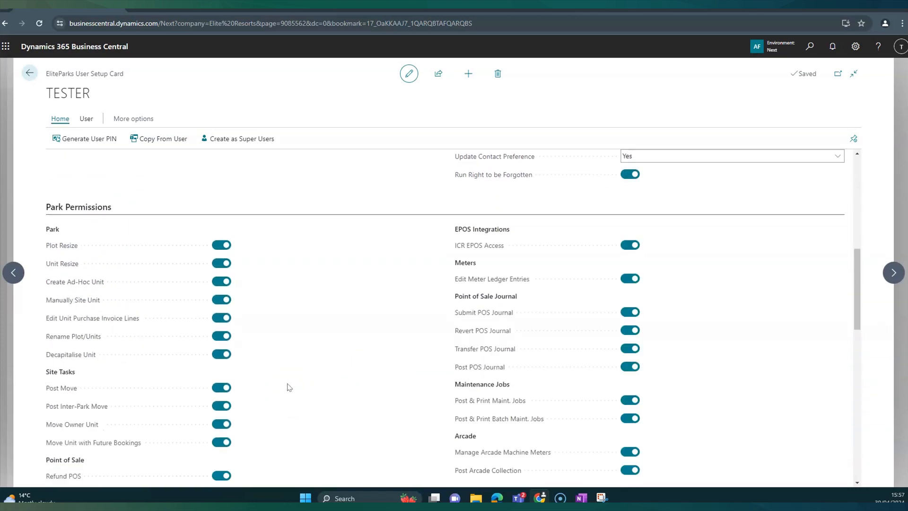
{"action": "scroll", "coordinate": [290, 387], "scroll_direction": "down", "scroll_amount": 5}
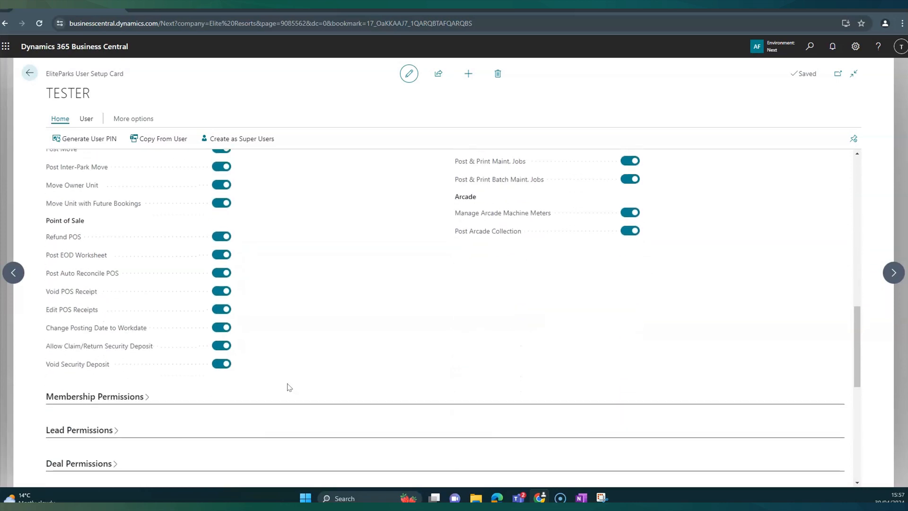
{"action": "scroll", "coordinate": [289, 387], "scroll_direction": "down", "scroll_amount": 3}
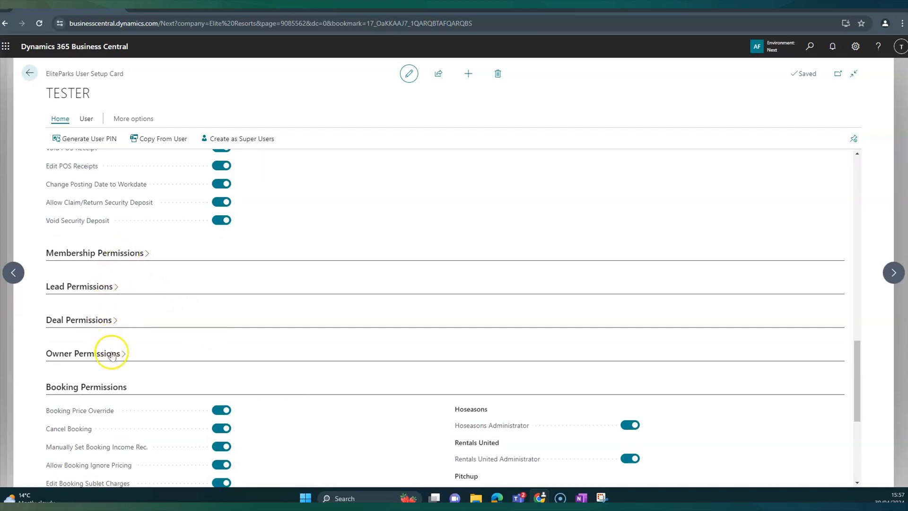
{"action": "scroll", "coordinate": [134, 395], "scroll_direction": "down", "scroll_amount": 1}
{"action": "scroll", "coordinate": [134, 394], "scroll_direction": "down", "scroll_amount": 3}
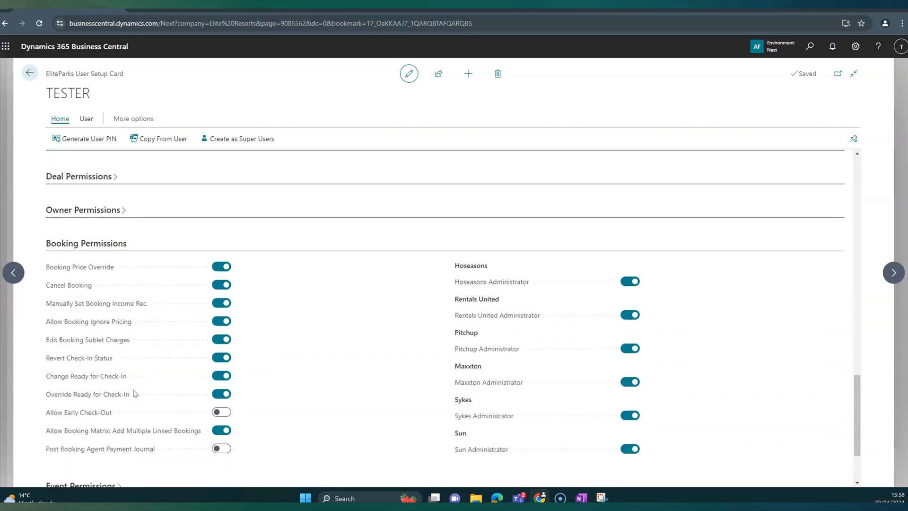
{"action": "scroll", "coordinate": [134, 394], "scroll_direction": "down", "scroll_amount": 1}
{"action": "scroll", "coordinate": [170, 396], "scroll_direction": "down", "scroll_amount": 1}
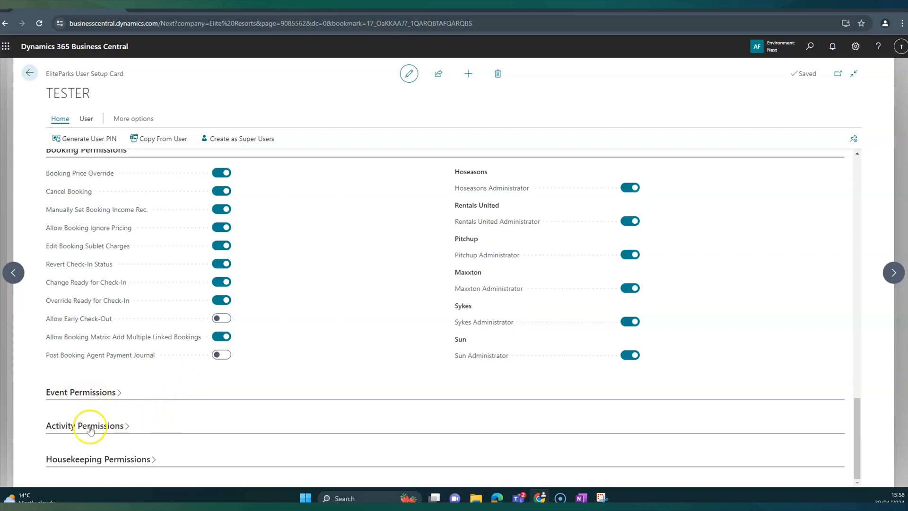
{"action": "left_click", "coordinate": [77, 460]}
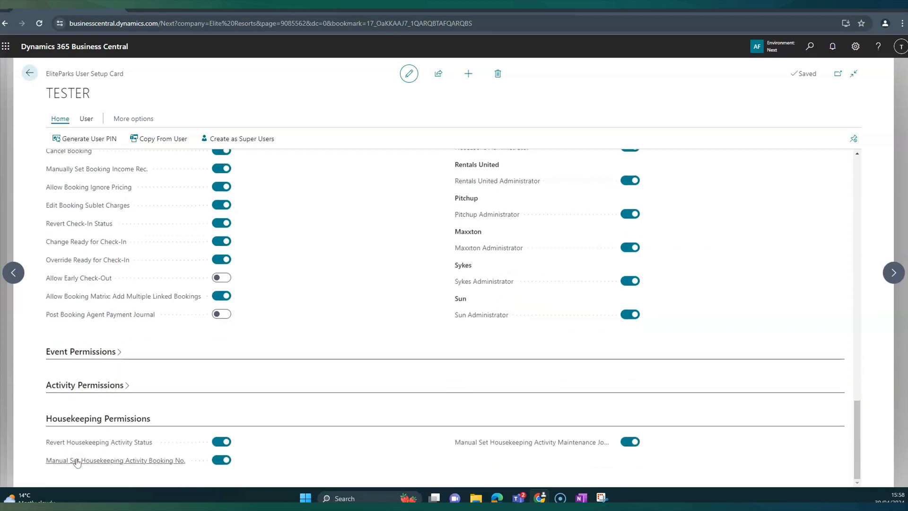
{"action": "left_click", "coordinate": [88, 419]}
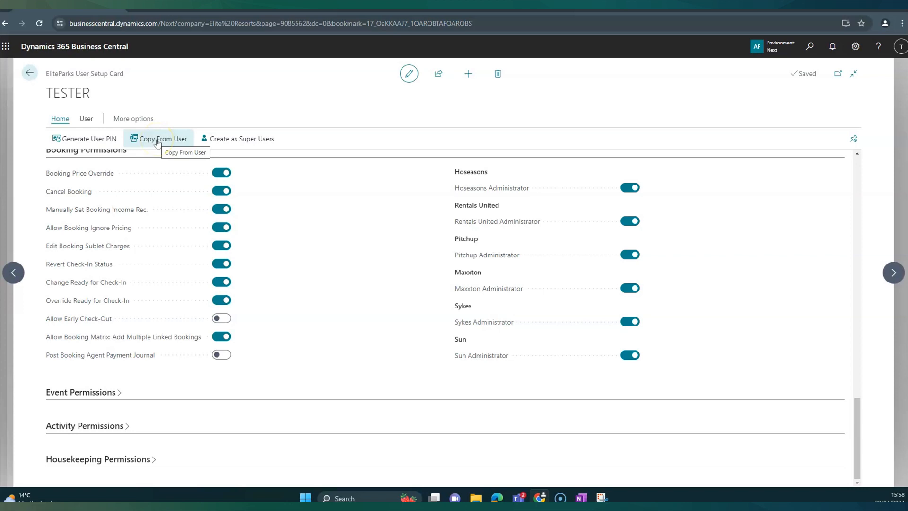
View TESTER's posting date and invoice policy settings in User Setup, and return to the EliteParks setup card.
{"action": "scroll", "coordinate": [163, 166], "scroll_direction": "up", "scroll_amount": 3}
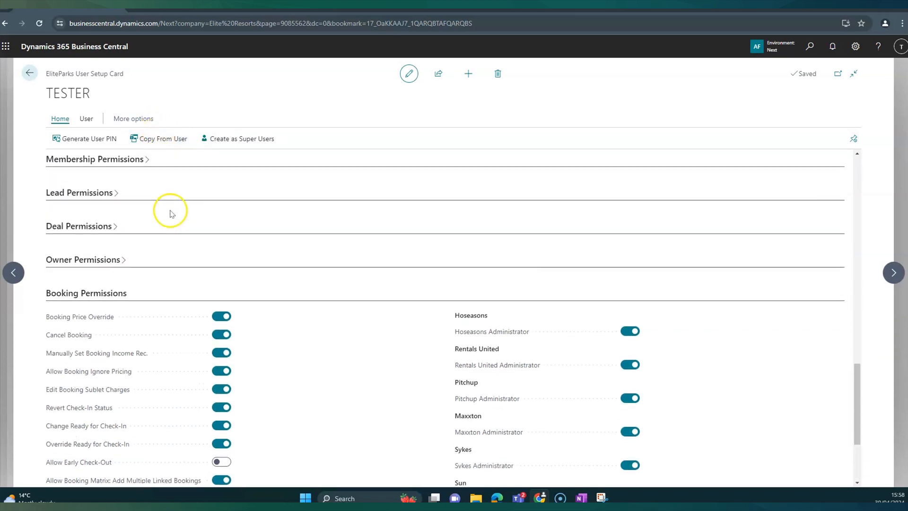
{"action": "scroll", "coordinate": [171, 214], "scroll_direction": "up", "scroll_amount": 4}
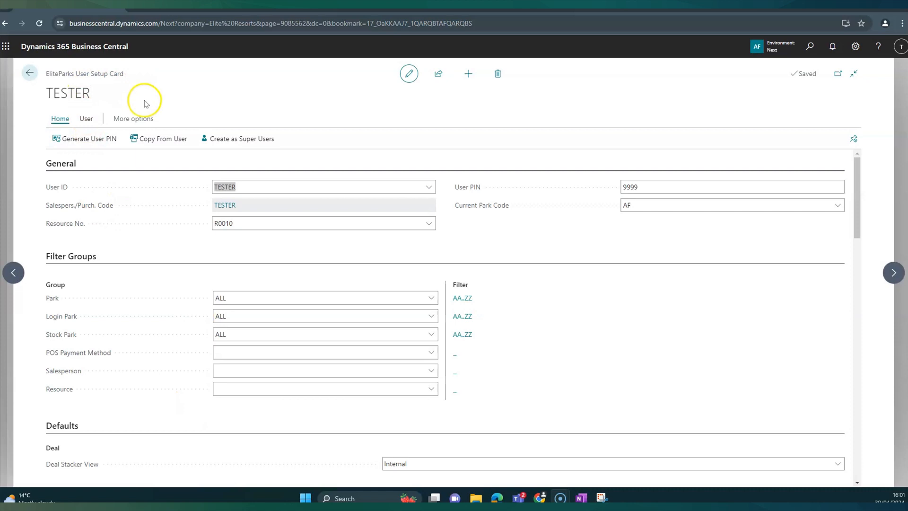
{"action": "left_click", "coordinate": [87, 119]}
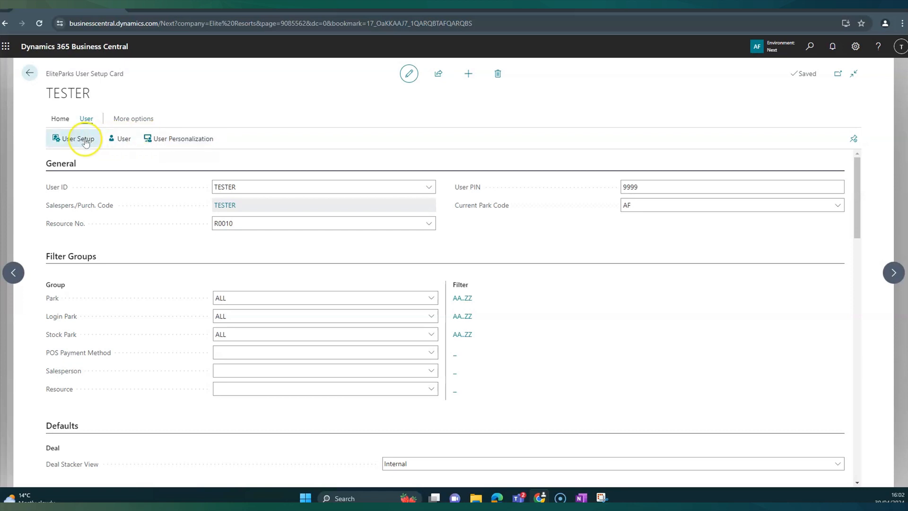
{"action": "left_click", "coordinate": [84, 140]}
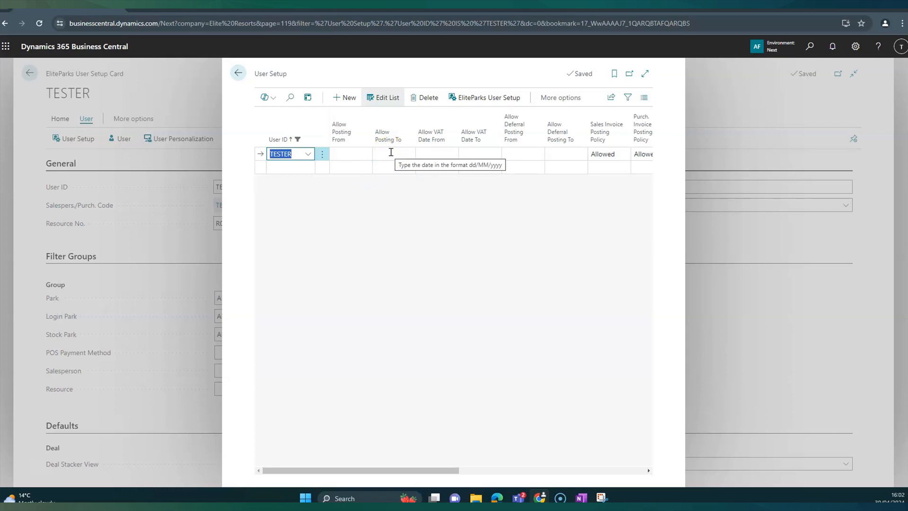
{"action": "left_click", "coordinate": [238, 72]}
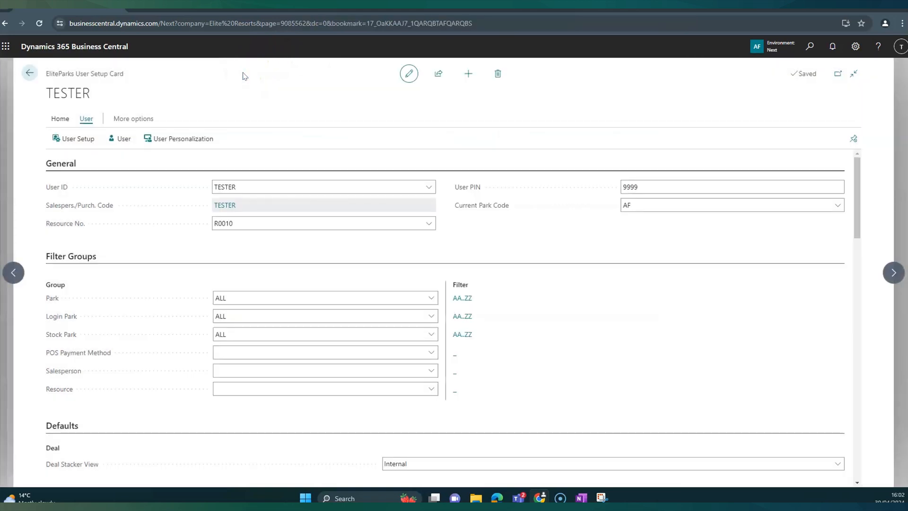
Open TESTER's user personalization, look through the available roles, and leave the role list without choosing another one.
{"action": "left_click", "coordinate": [212, 140]}
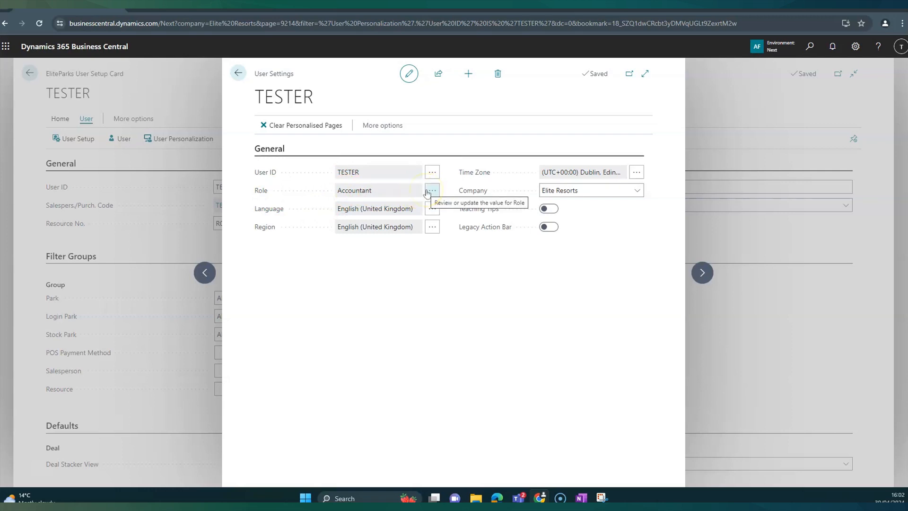
{"action": "left_click", "coordinate": [427, 191]}
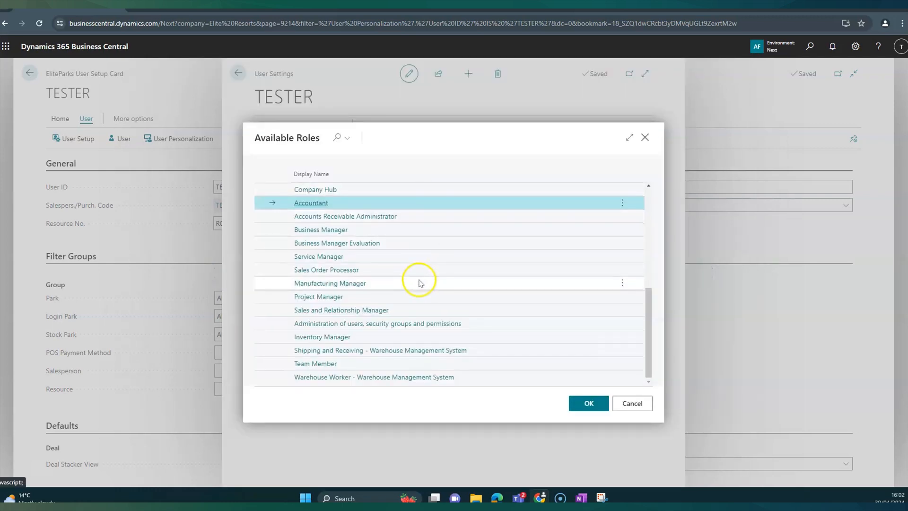
{"action": "scroll", "coordinate": [428, 304], "scroll_direction": "up", "scroll_amount": 5}
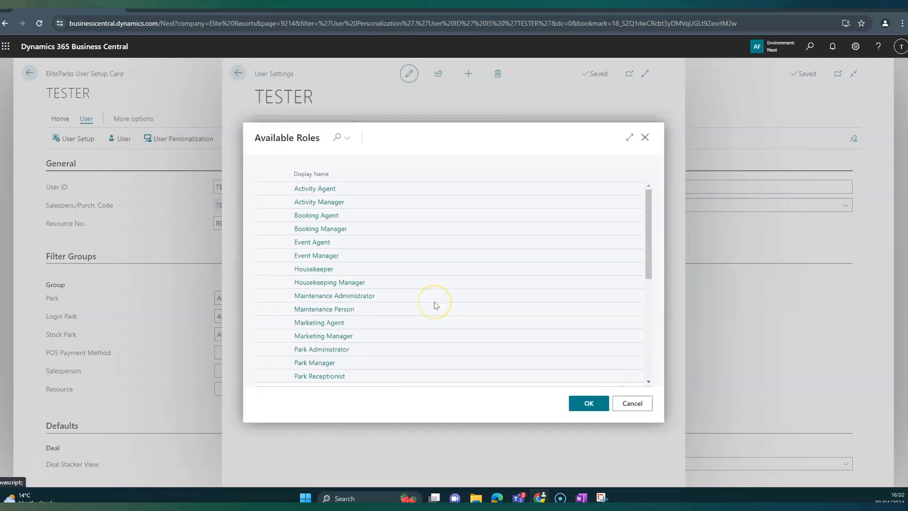
{"action": "scroll", "coordinate": [436, 305], "scroll_direction": "down", "scroll_amount": 2}
{"action": "left_click", "coordinate": [476, 330]}
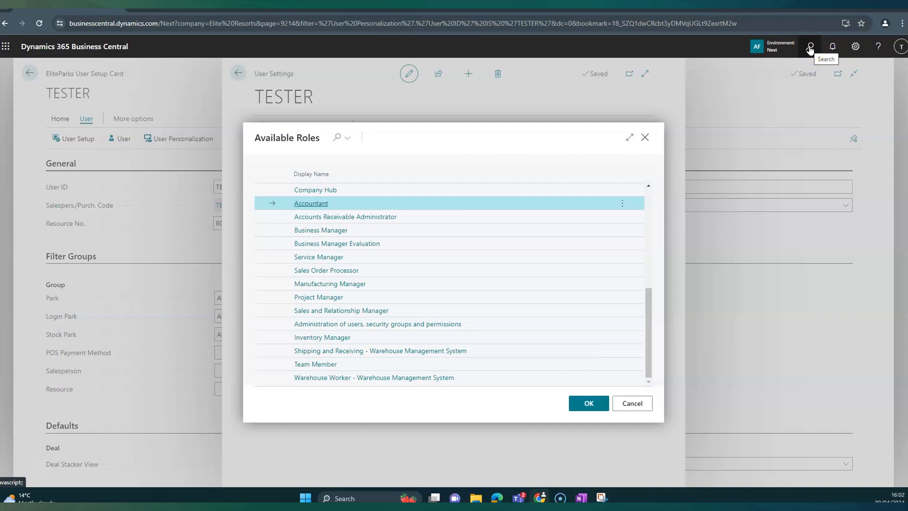
{"action": "left_click", "coordinate": [619, 405]}
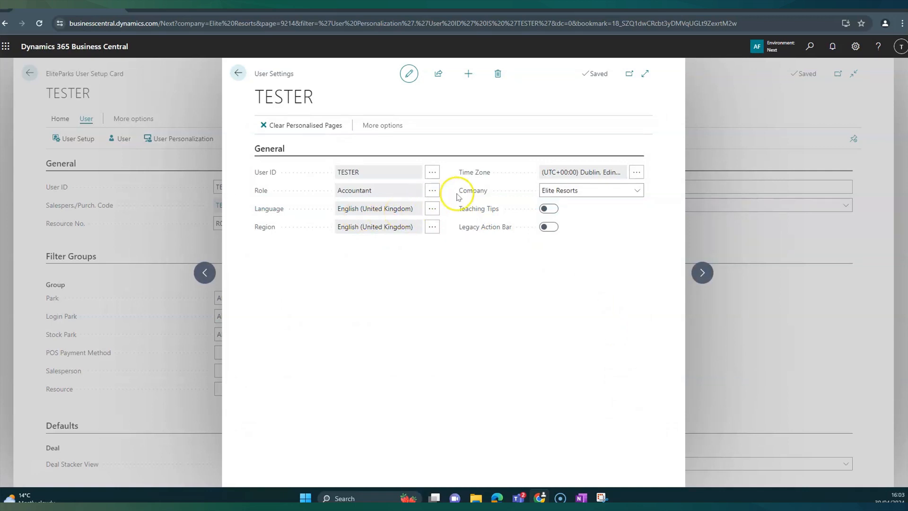
View the companies selectable in TESTER's user settings, and go back through the setup card to the EliteParks User Setup list.
{"action": "left_click", "coordinate": [587, 190]}
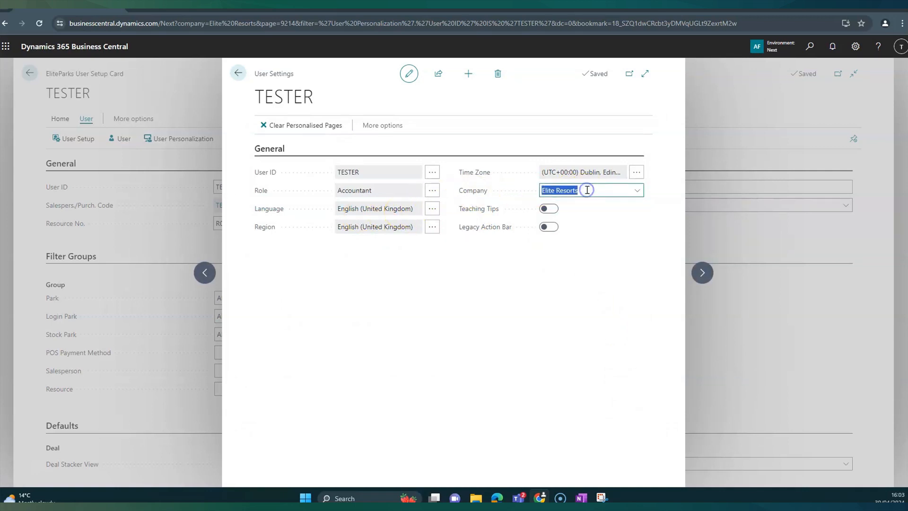
{"action": "left_click", "coordinate": [634, 190]}
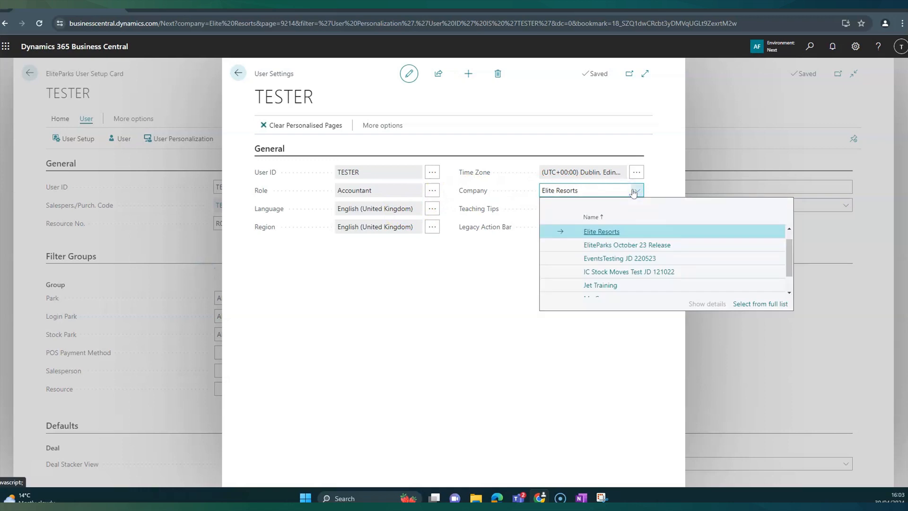
{"action": "left_click", "coordinate": [633, 190]}
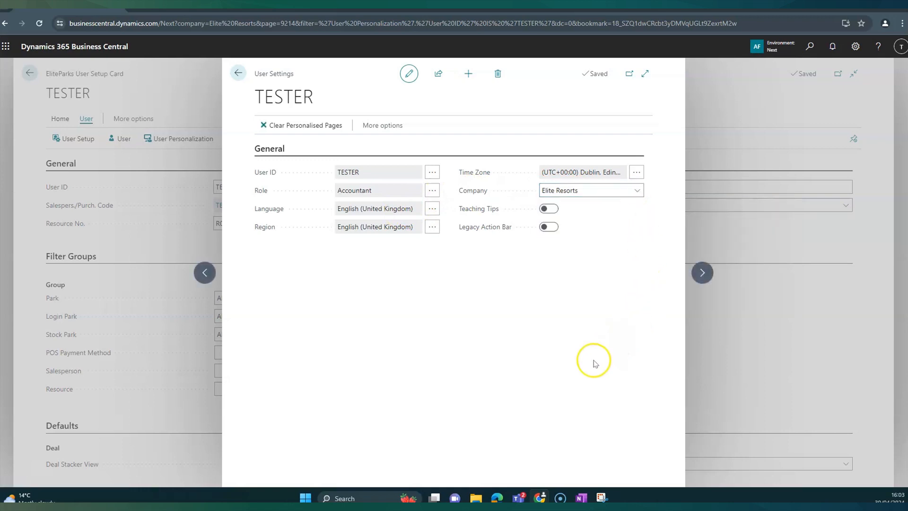
{"action": "left_click", "coordinate": [238, 71]}
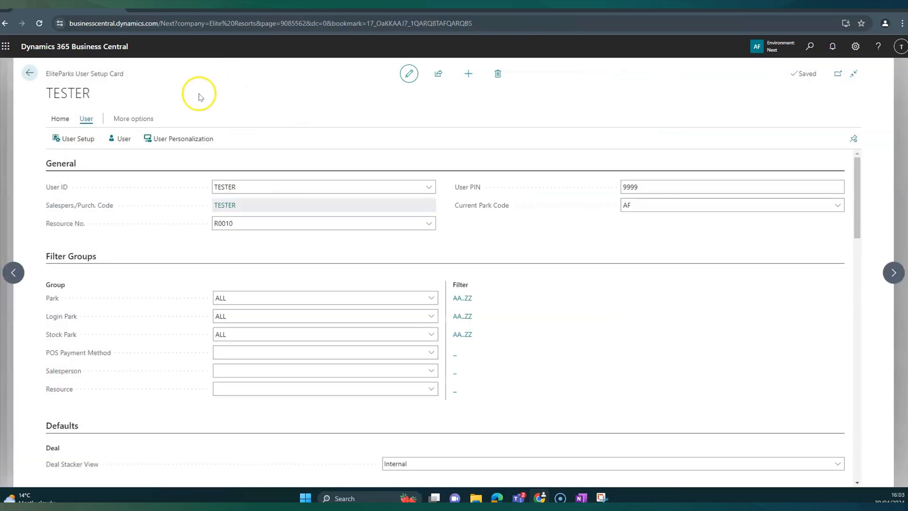
{"action": "left_click", "coordinate": [138, 119]}
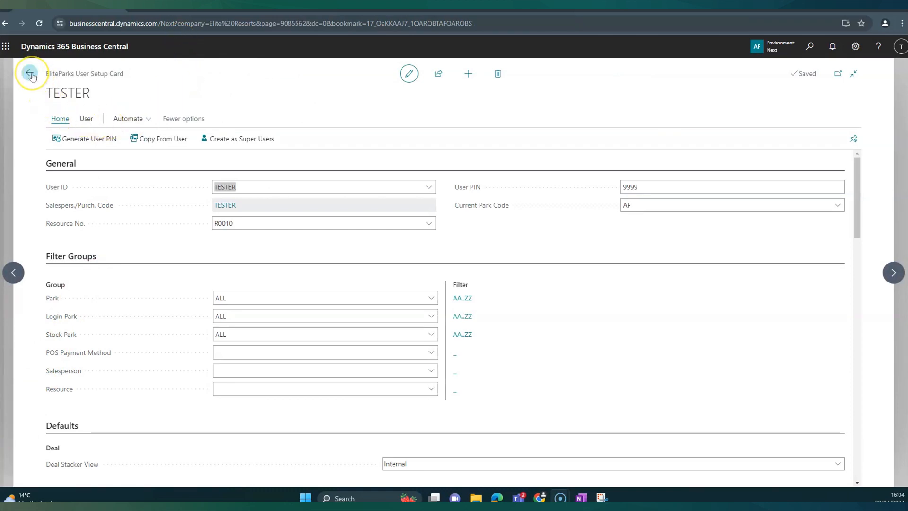
{"action": "left_click", "coordinate": [31, 73]}
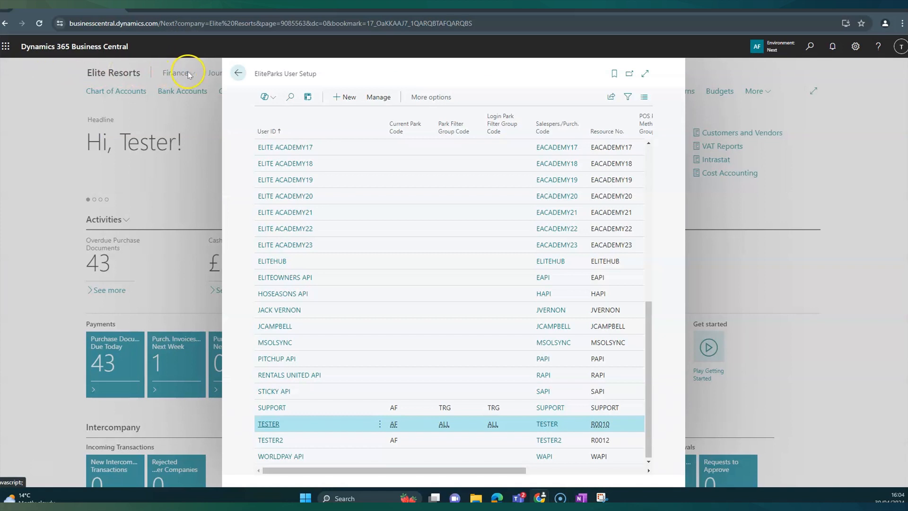
Leave the EliteParks User Setup list, find the Users list, and open TESTER's user card.
{"action": "left_click", "coordinate": [233, 73]}
{"action": "left_click", "coordinate": [811, 46]}
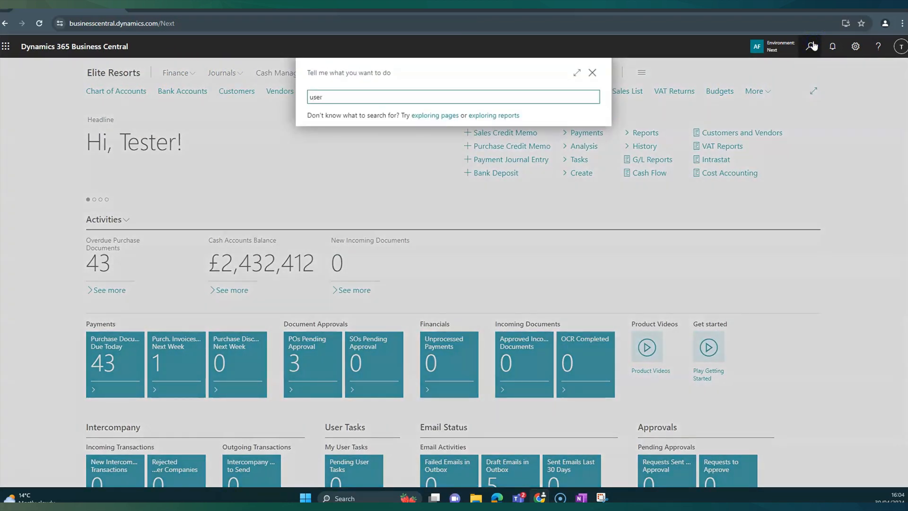
{"action": "left_click", "coordinate": [331, 137]}
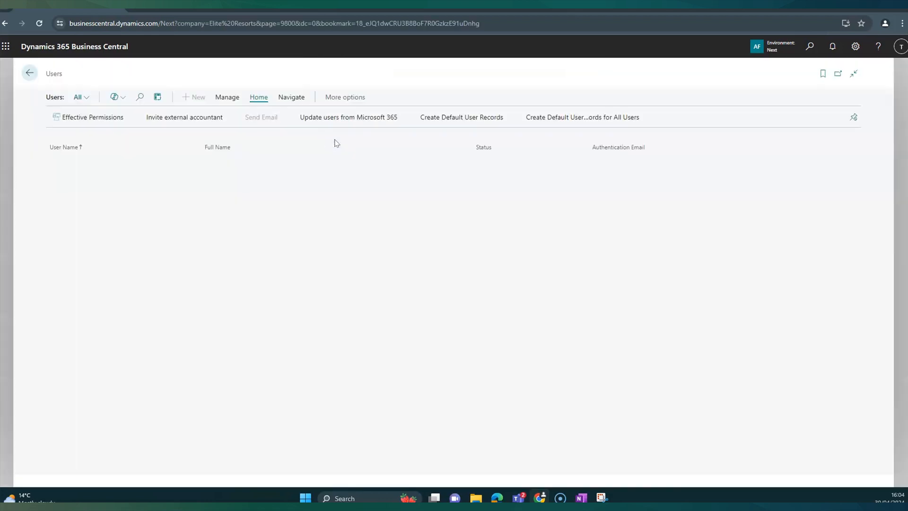
{"action": "left_click", "coordinate": [61, 212]}
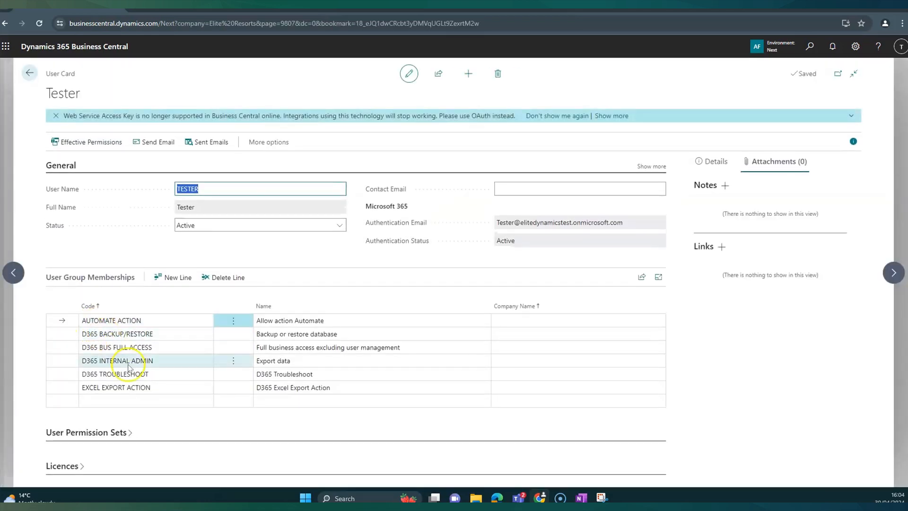
Expand the user permission sets on TESTER's card and review them together with the user group memberships.
{"action": "left_click", "coordinate": [86, 433]}
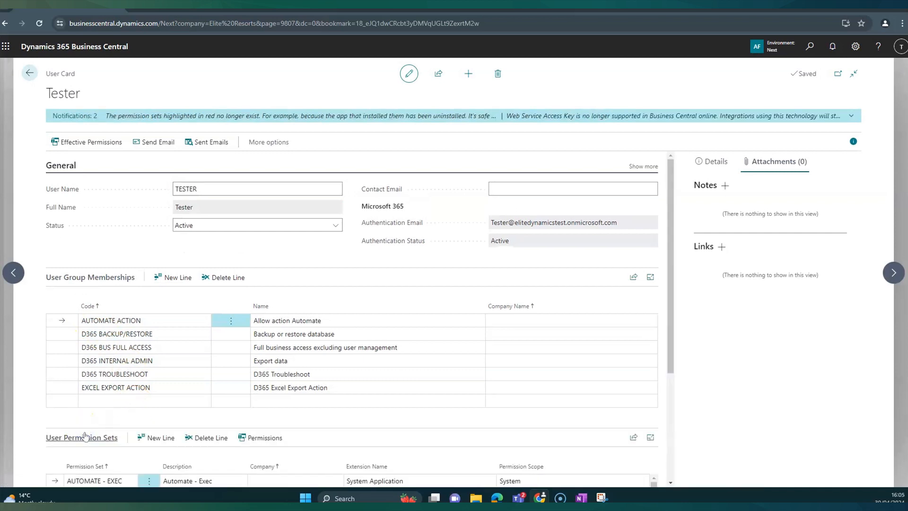
{"action": "scroll", "coordinate": [85, 436], "scroll_direction": "down", "scroll_amount": 5}
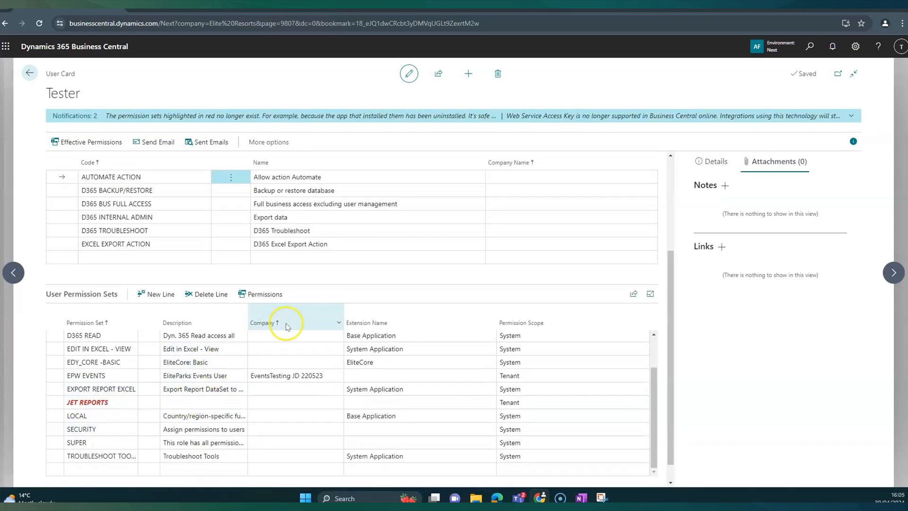
{"action": "scroll", "coordinate": [288, 373], "scroll_direction": "up", "scroll_amount": 1}
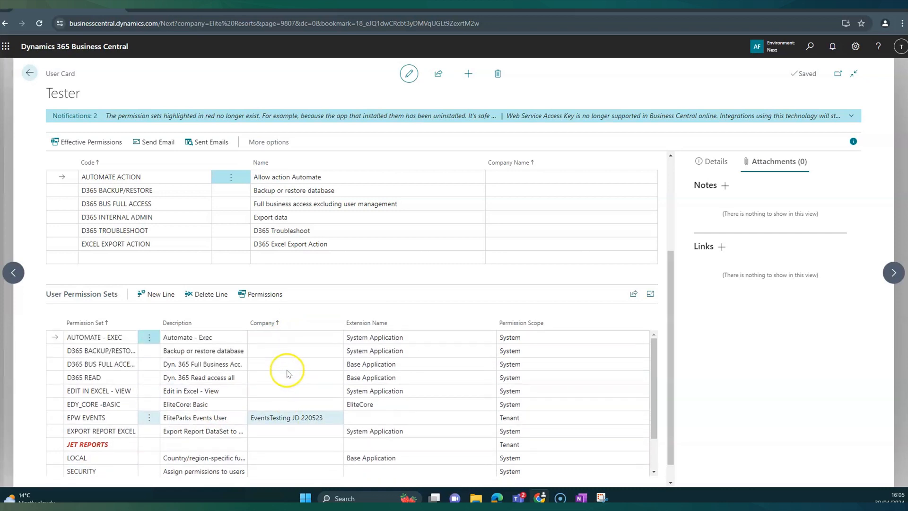
{"action": "scroll", "coordinate": [287, 372], "scroll_direction": "up", "scroll_amount": 1}
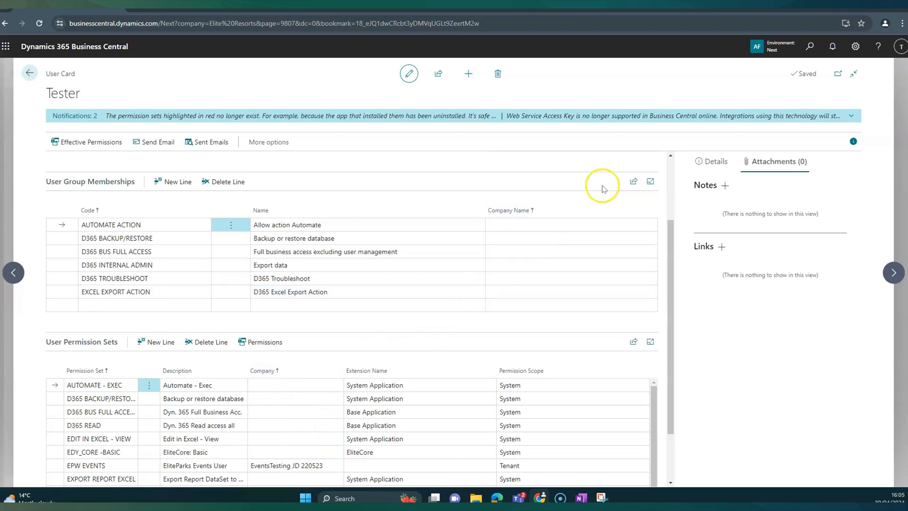
View the available companies, and look through the company choices for the AUTOMATE - EXEC permission set without choosing one.
{"action": "left_click", "coordinate": [770, 52]}
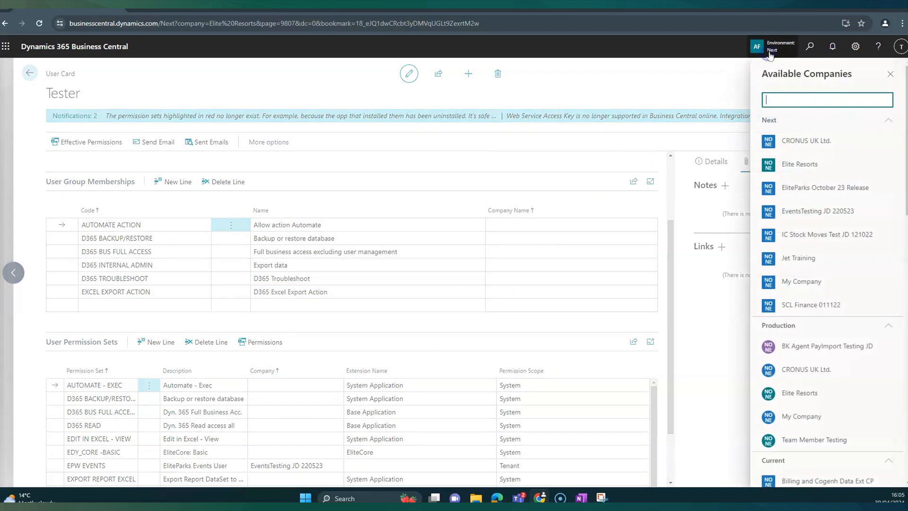
{"action": "left_click", "coordinate": [770, 55]}
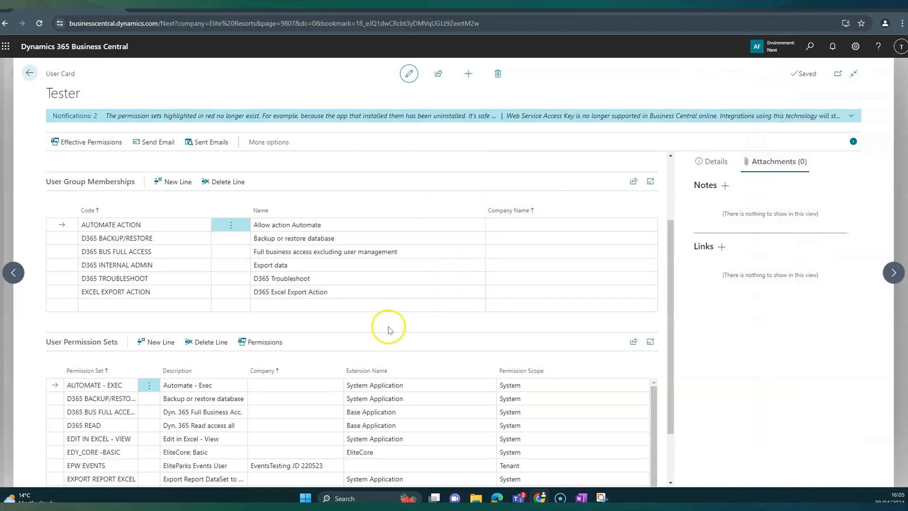
{"action": "left_click", "coordinate": [287, 388]}
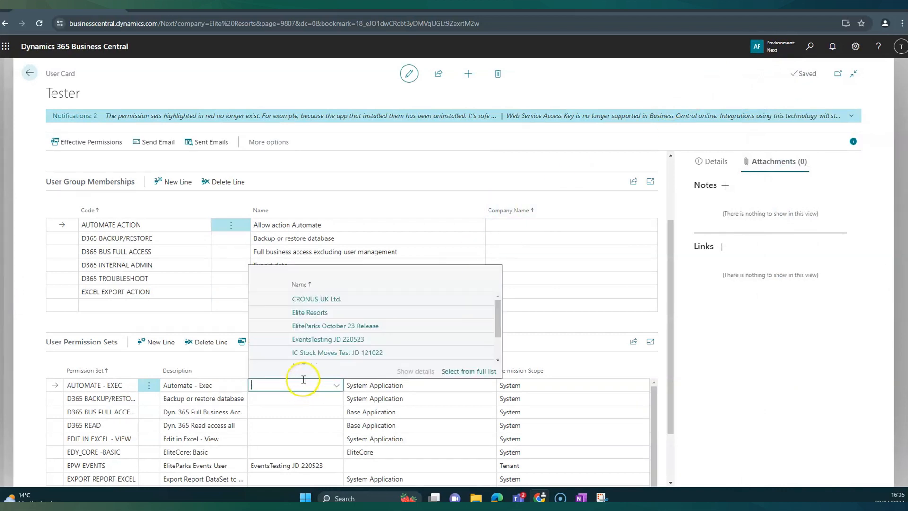
{"action": "left_click", "coordinate": [290, 413]}
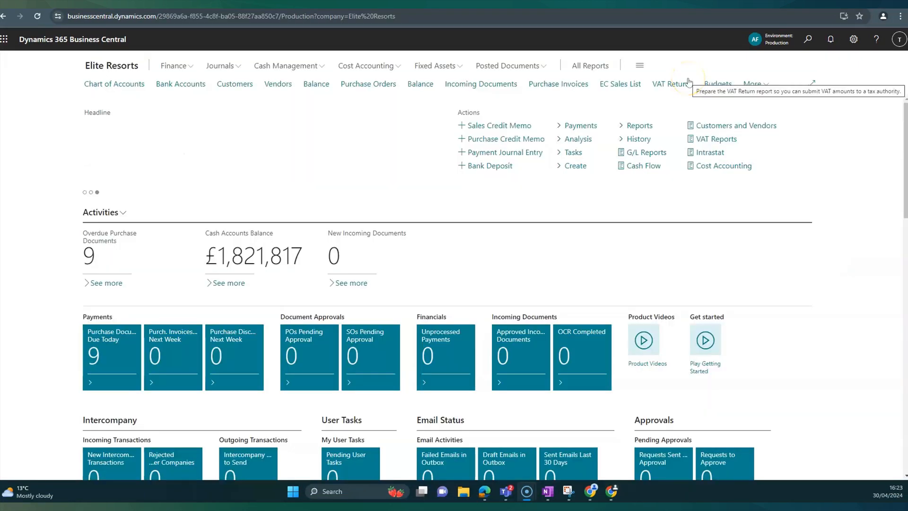
Search for the job queue, open Job Queue Entries, and review the entries' status, start time and recurrence columns.
{"action": "left_click", "coordinate": [809, 39]}
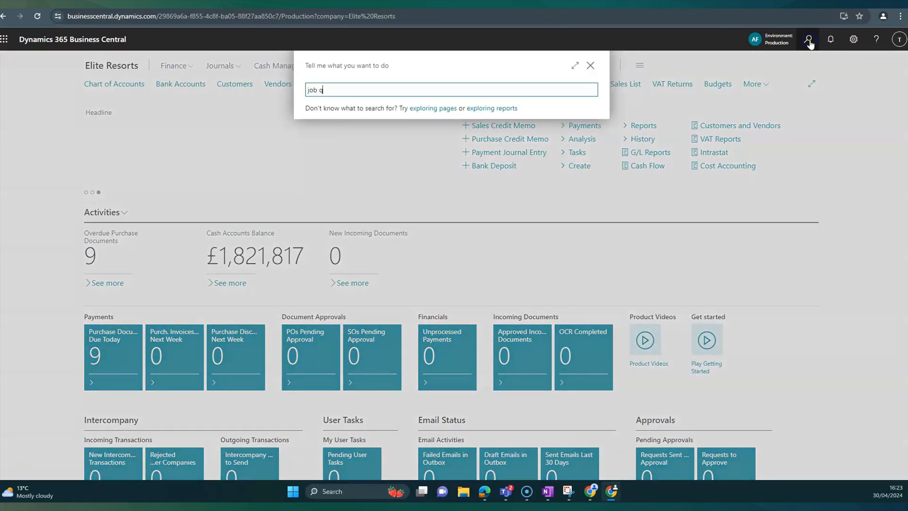
{"action": "type", "text": "job queu"}
{"action": "left_click", "coordinate": [378, 128]}
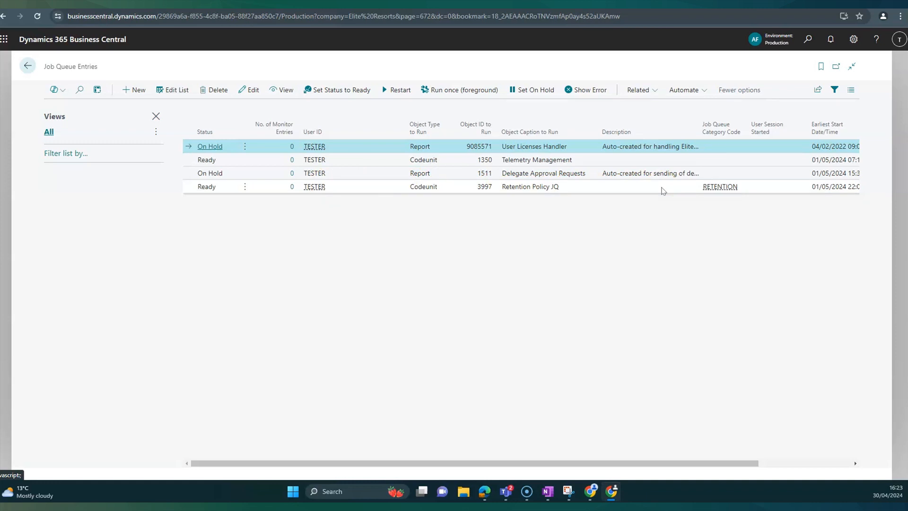
{"action": "left_click_drag", "start_coordinate": [693, 465], "coordinate": [860, 451]}
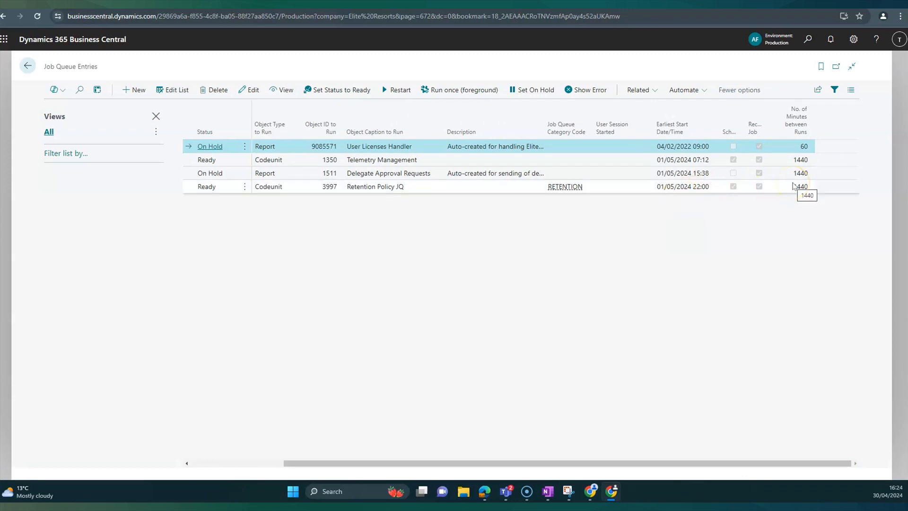
{"action": "left_click_drag", "start_coordinate": [766, 464], "coordinate": [665, 483]}
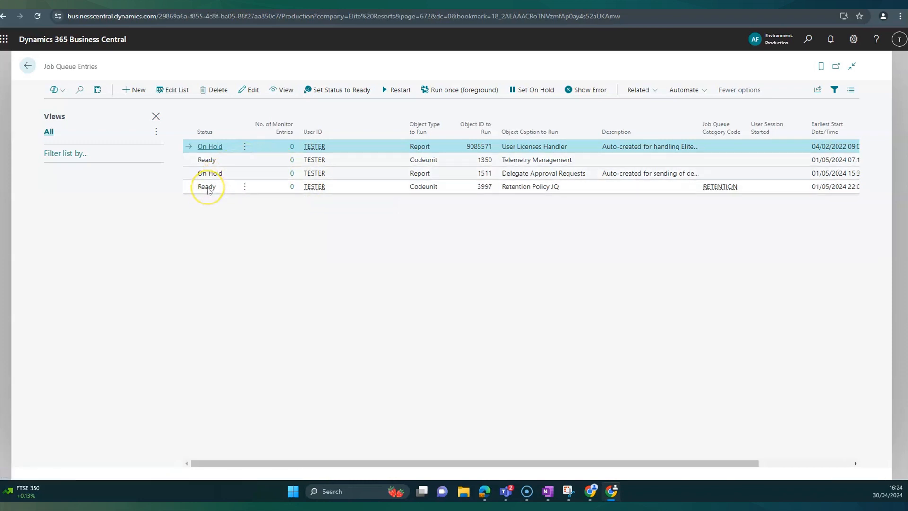
Open the Retention Policy JQ entry and examine its recurrence days, start time and read-only schedule fields.
{"action": "left_click", "coordinate": [207, 188]}
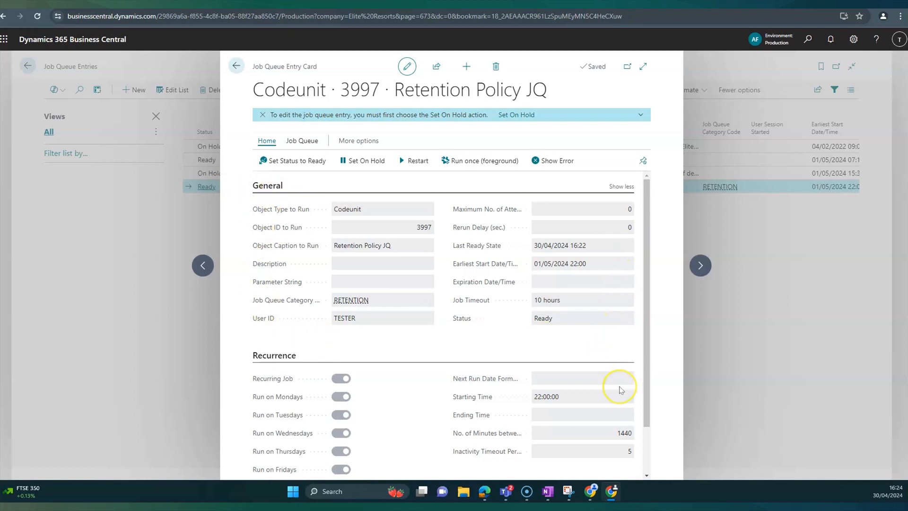
{"action": "scroll", "coordinate": [620, 386], "scroll_direction": "down", "scroll_amount": 2}
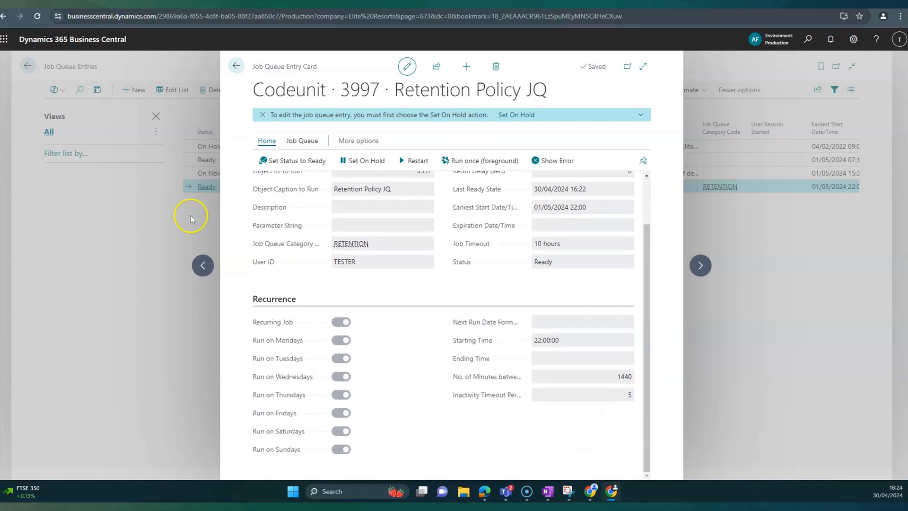
{"action": "left_click", "coordinate": [342, 340]}
{"action": "left_click", "coordinate": [343, 362]}
{"action": "double_click", "coordinate": [604, 358]}
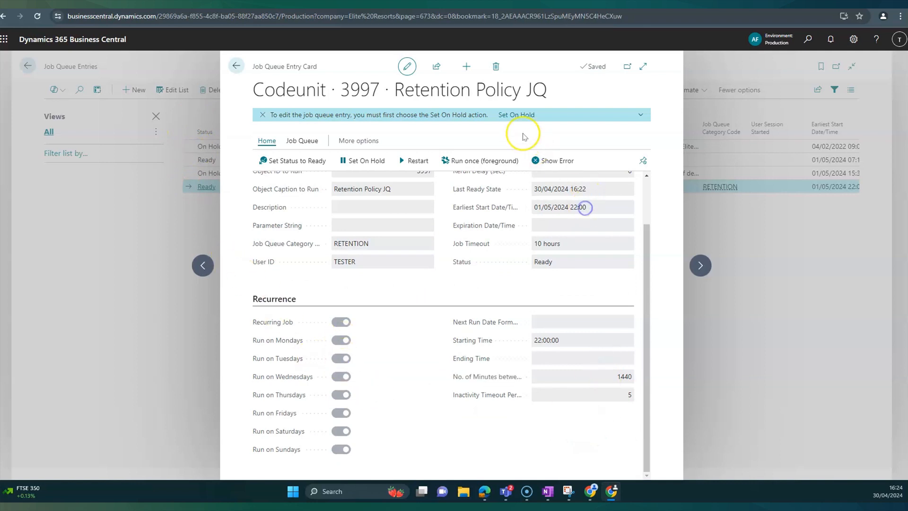
Put the Retention Policy JQ entry on hold and make its card editable.
{"action": "left_click", "coordinate": [408, 68]}
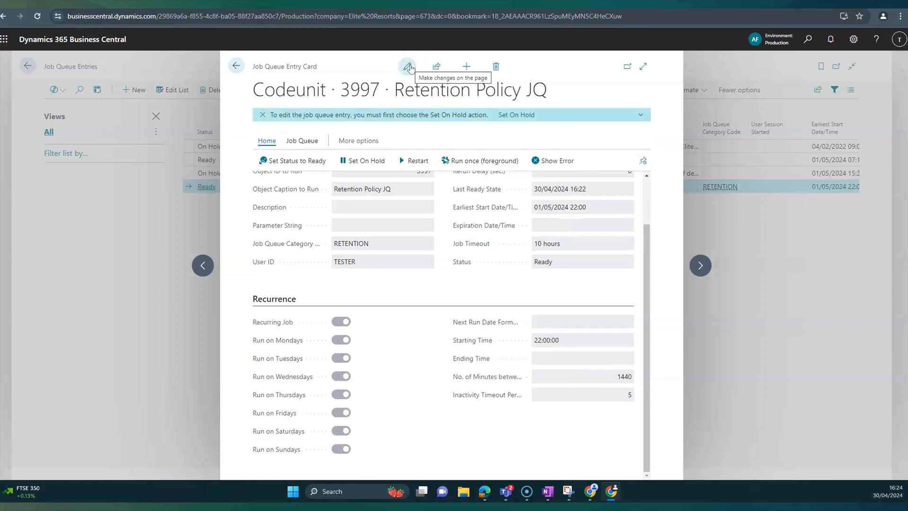
{"action": "left_click", "coordinate": [355, 169]}
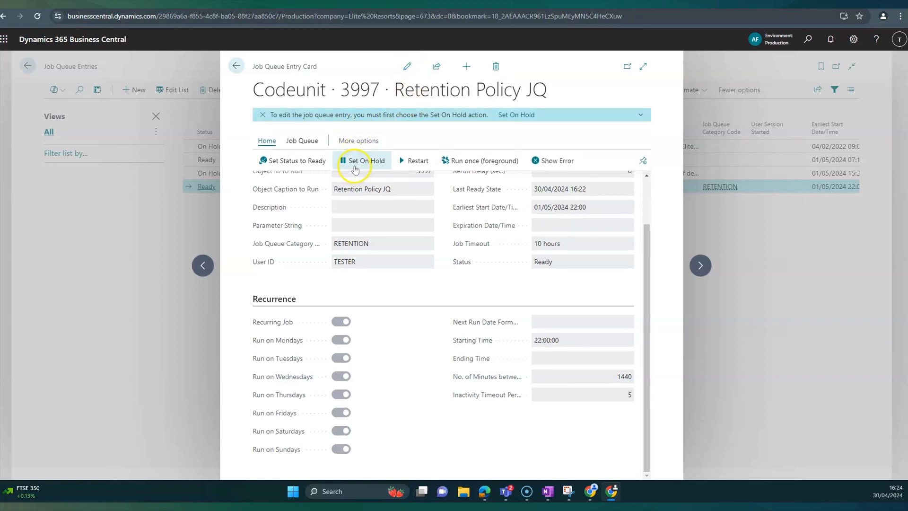
{"action": "left_click", "coordinate": [356, 167]}
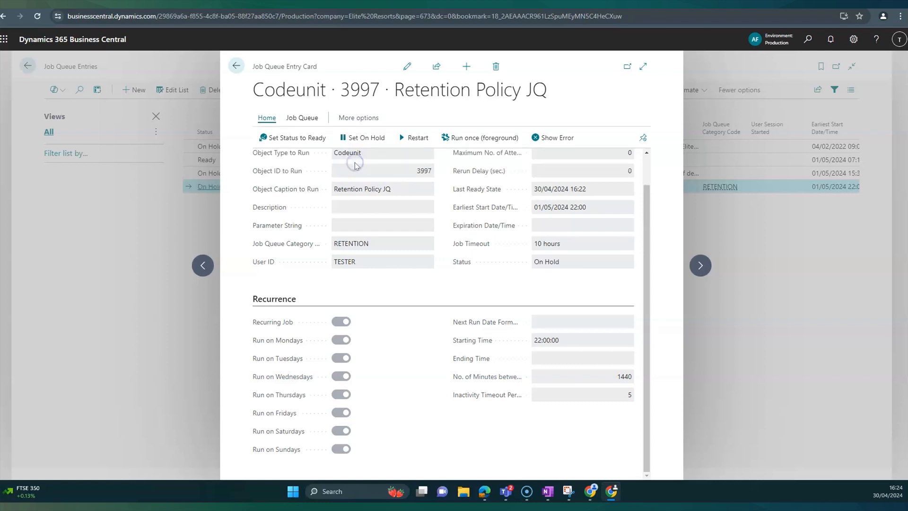
{"action": "left_click", "coordinate": [367, 288]}
{"action": "left_click", "coordinate": [408, 67]}
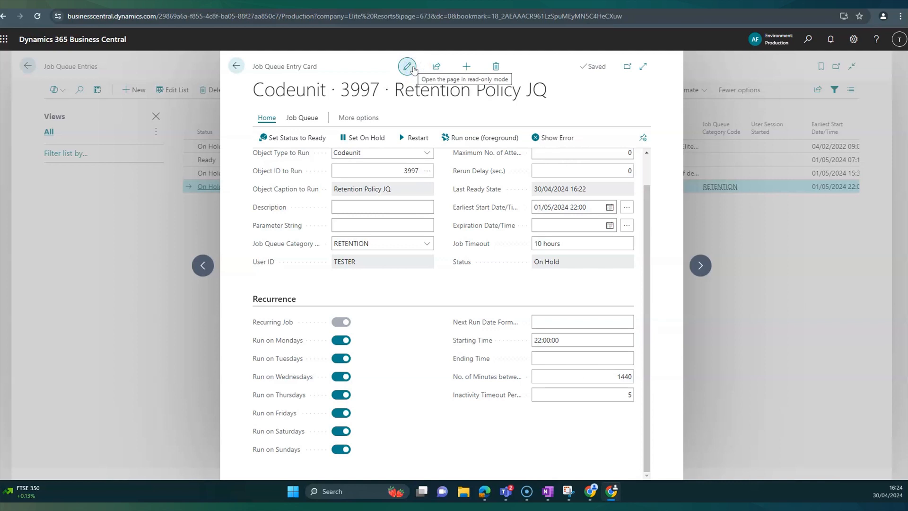
Try out the Tuesday and Monday run settings, leave both days enabled, and set the retention job's status to Ready.
{"action": "left_click", "coordinate": [341, 360]}
{"action": "left_click", "coordinate": [340, 359]}
{"action": "left_click", "coordinate": [344, 341]}
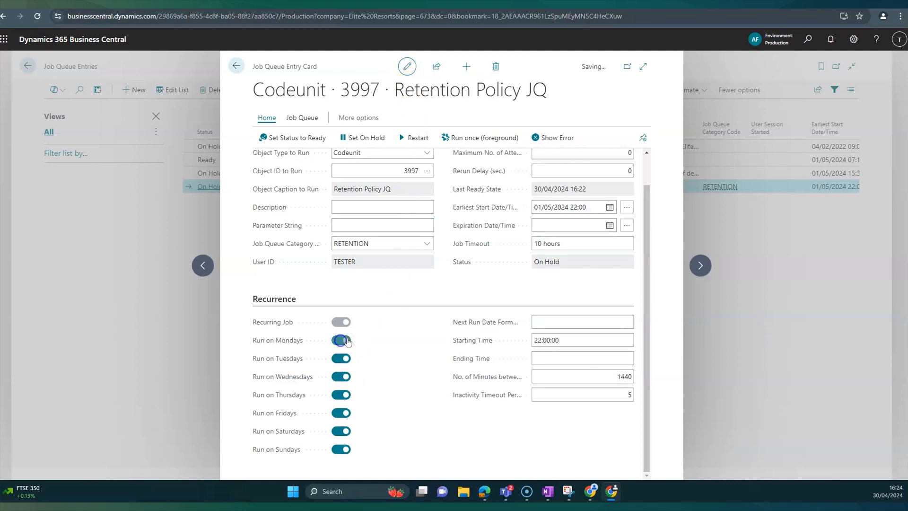
{"action": "left_click", "coordinate": [552, 319]}
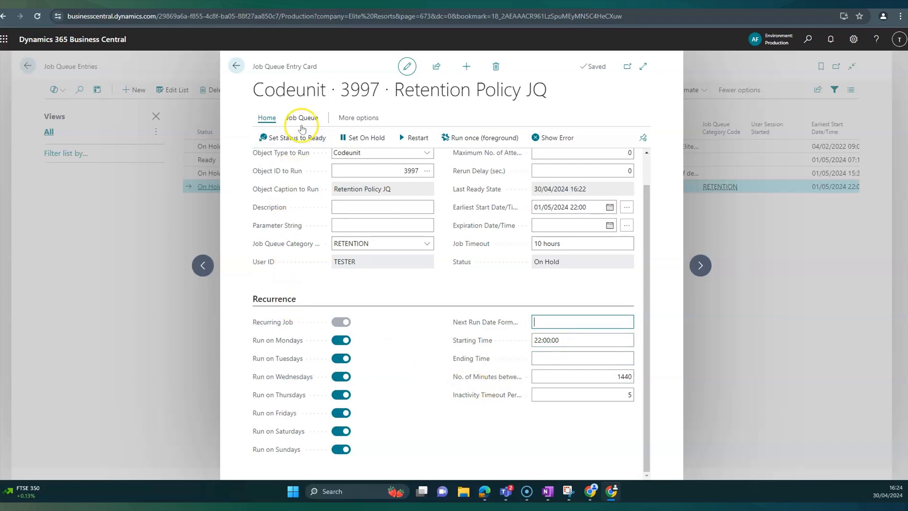
{"action": "left_click", "coordinate": [301, 140]}
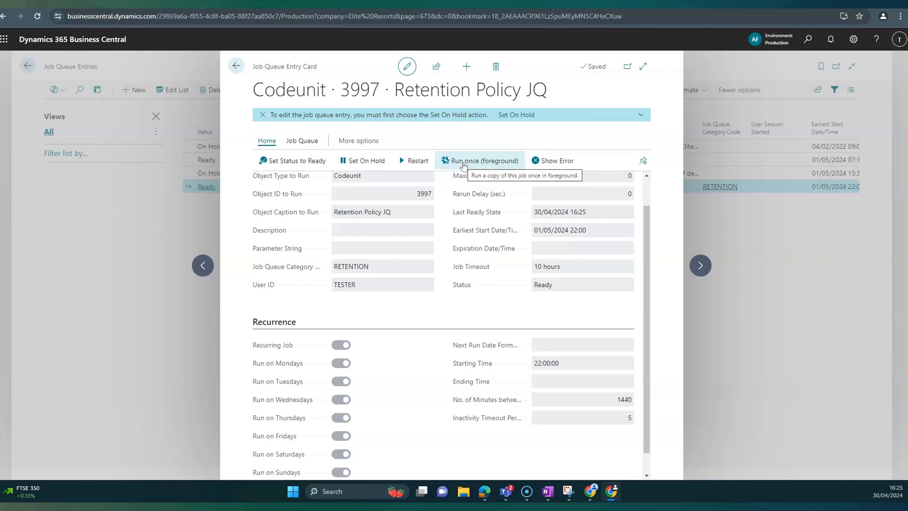
Check the Retention Policy JQ entry for an error message, dismiss it, and return to the Job Queue Entries list.
{"action": "left_click", "coordinate": [556, 164]}
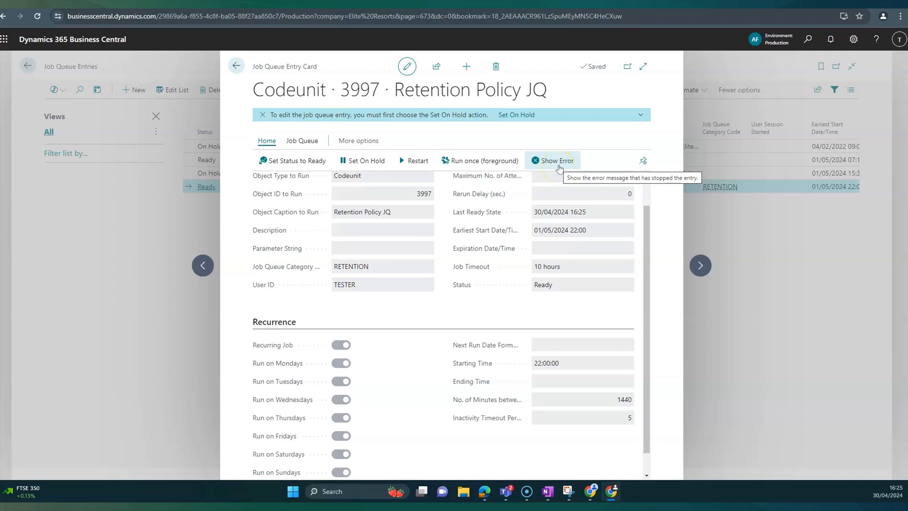
{"action": "left_click", "coordinate": [558, 163]}
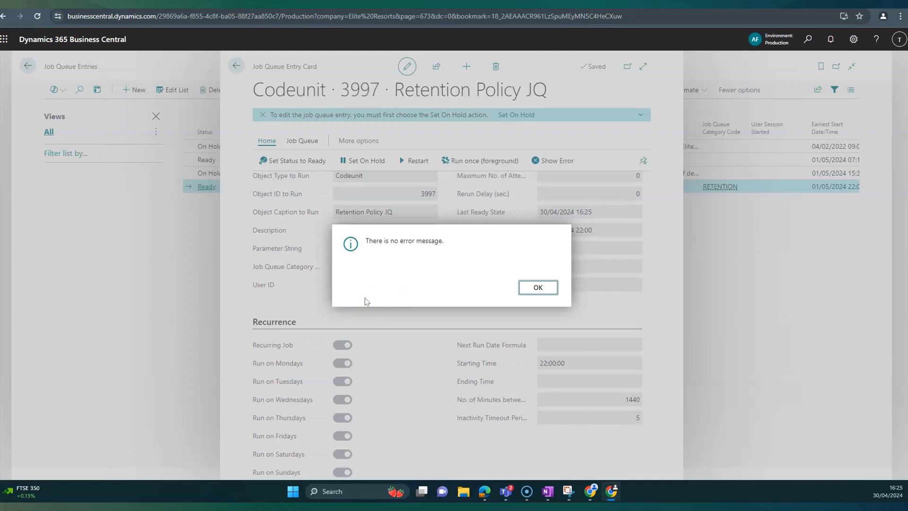
{"action": "left_click", "coordinate": [531, 287]}
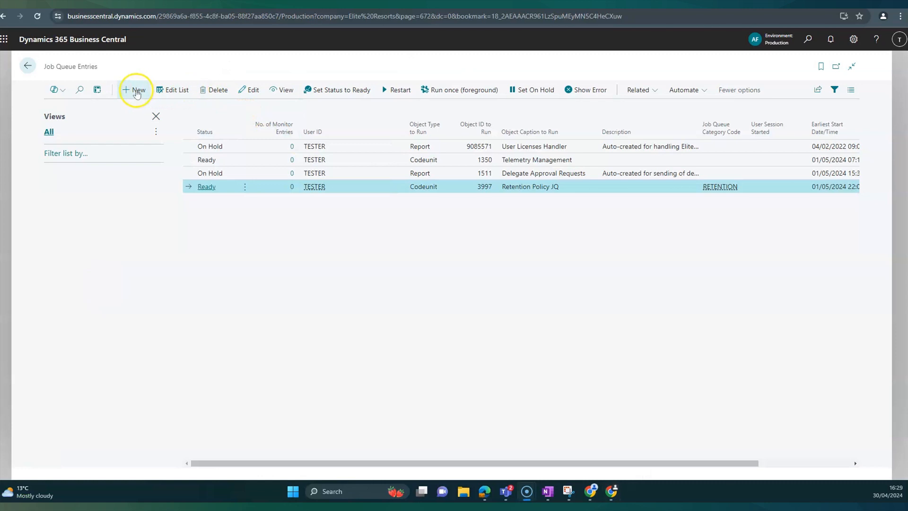
Create a new job queue entry with object type Report and object ID 9085435, Add/Remove Lead Contacts.
{"action": "left_click", "coordinate": [135, 92]}
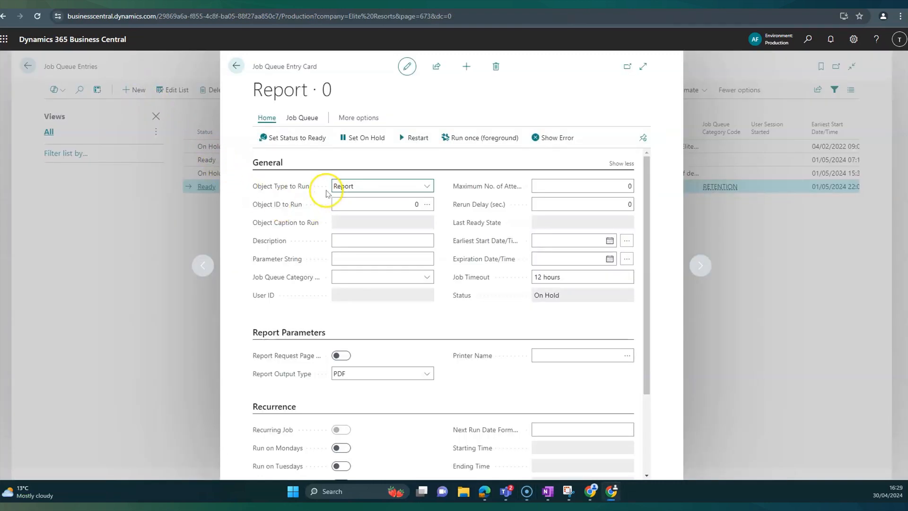
{"action": "left_click", "coordinate": [362, 186]}
{"action": "left_click", "coordinate": [365, 197]}
{"action": "left_click", "coordinate": [427, 206]}
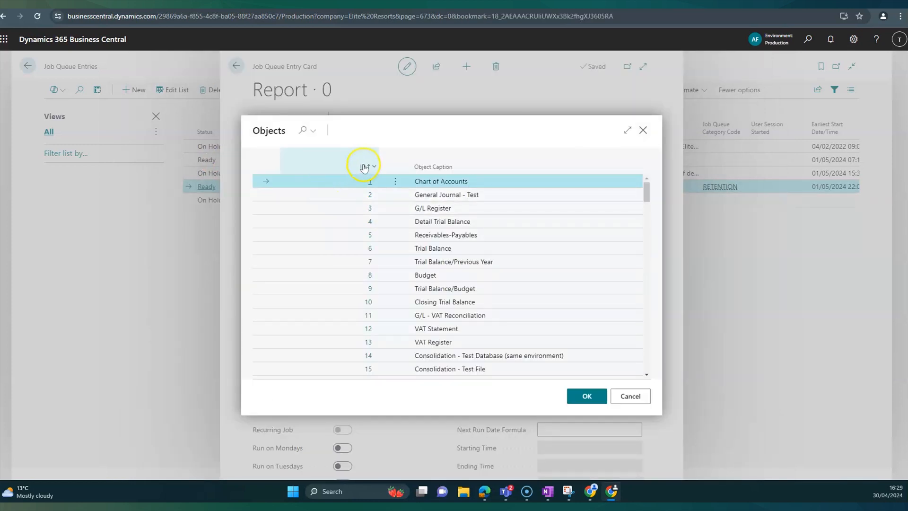
{"action": "left_click", "coordinate": [307, 133]}
{"action": "type", "text": "908"}
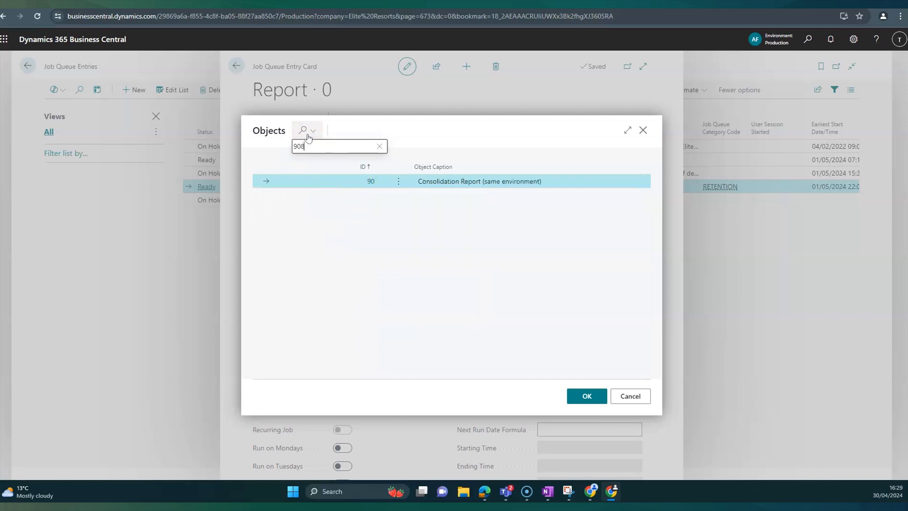
{"action": "type", "text": "5435"}
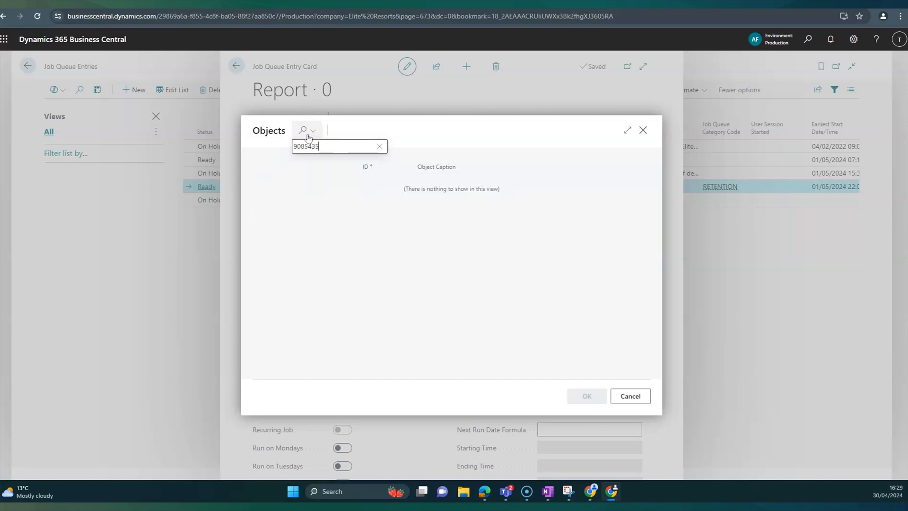
{"action": "double_click", "coordinate": [361, 182]}
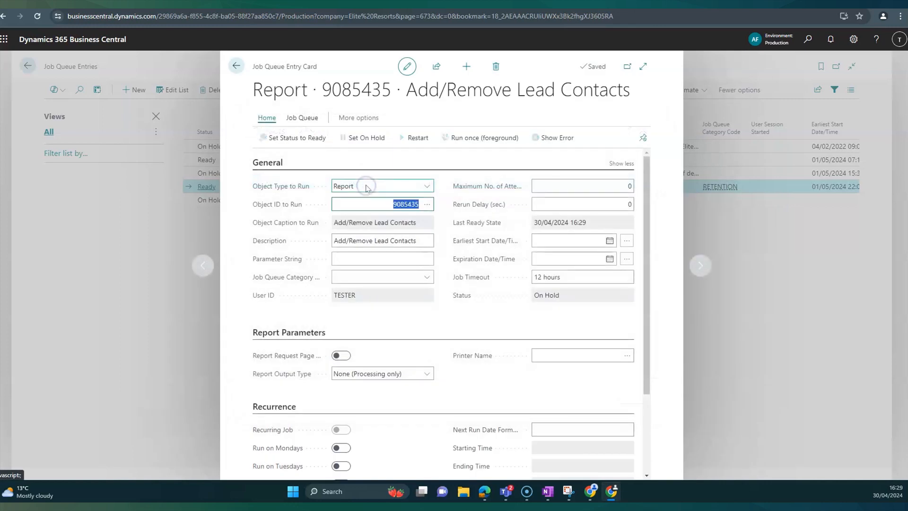
Set the Add/Remove Lead Contacts job's earliest start to 01/05/2024 00:00 and leave its expiration date/time blank.
{"action": "scroll", "coordinate": [516, 315], "scroll_direction": "down", "scroll_amount": 1}
{"action": "left_click", "coordinate": [546, 194]}
{"action": "left_click", "coordinate": [571, 295]}
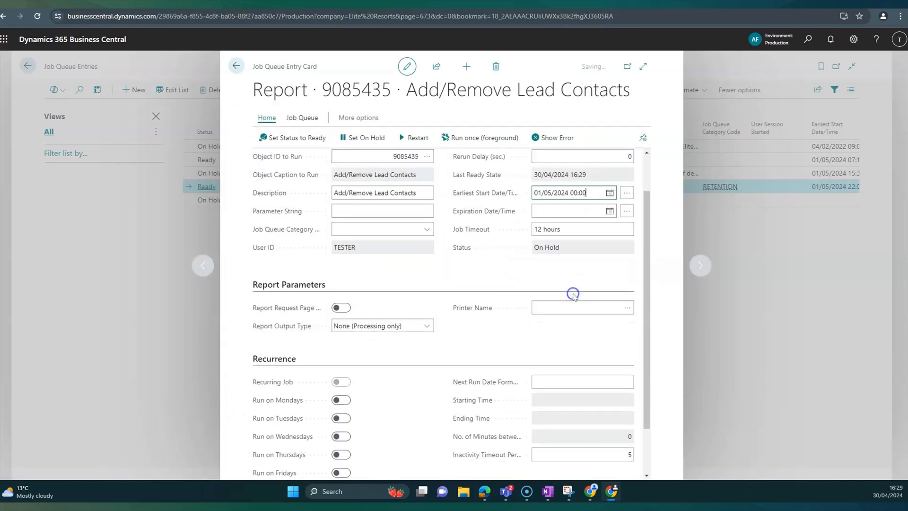
{"action": "left_click", "coordinate": [560, 210]}
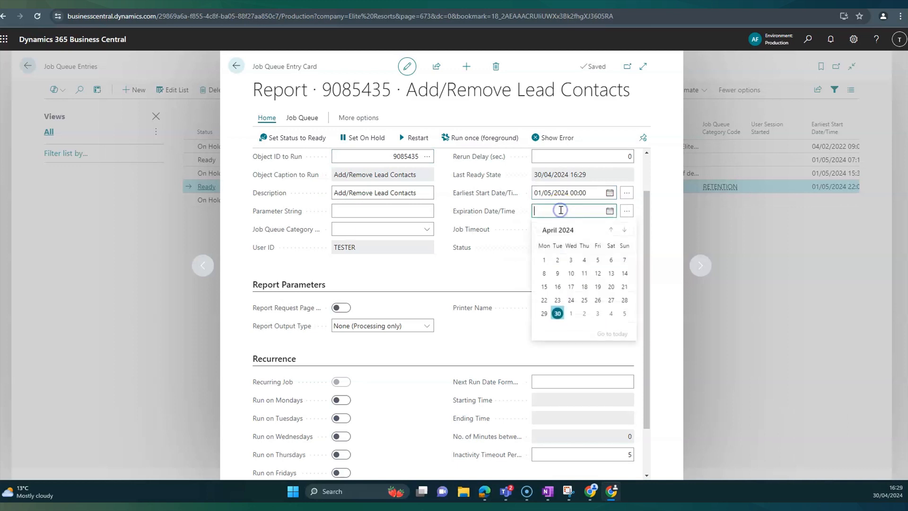
{"action": "left_click", "coordinate": [504, 261]}
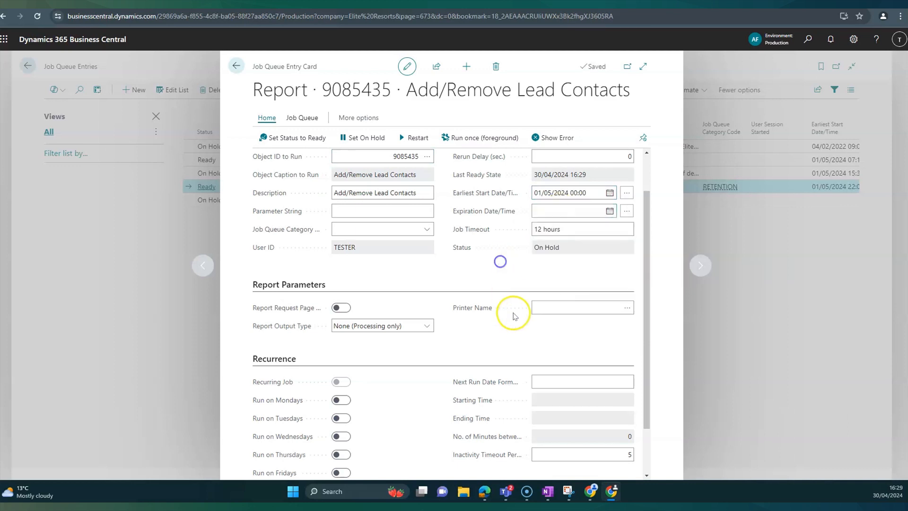
Make the Add/Remove Lead Contacts job recur on every day from Monday through Sunday.
{"action": "scroll", "coordinate": [512, 313], "scroll_direction": "down", "scroll_amount": 1}
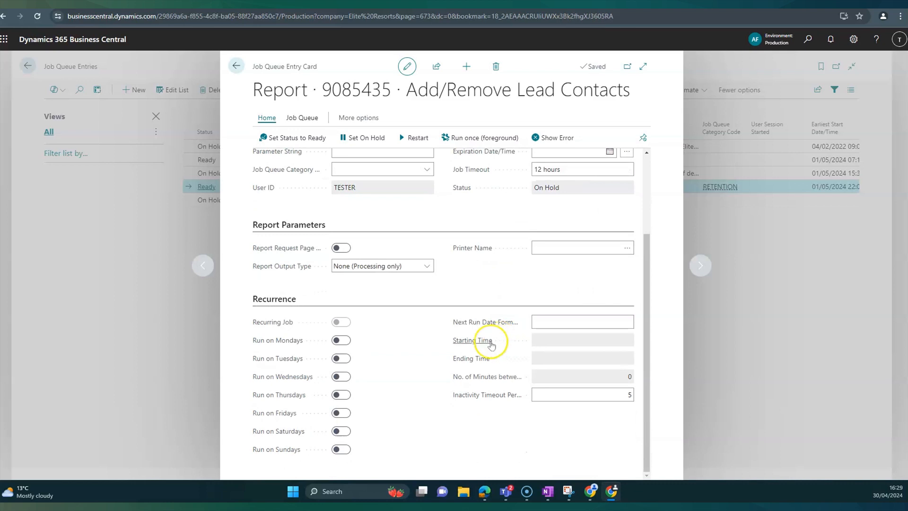
{"action": "left_click", "coordinate": [350, 341]}
{"action": "left_click", "coordinate": [347, 358]}
{"action": "left_click", "coordinate": [345, 376]}
{"action": "left_click", "coordinate": [345, 395]}
{"action": "left_click", "coordinate": [345, 413]}
{"action": "left_click", "coordinate": [345, 431]}
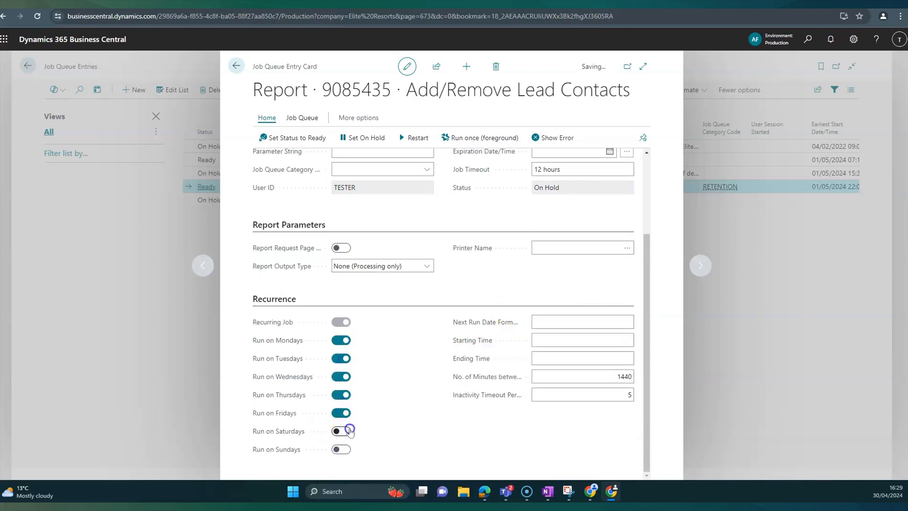
{"action": "left_click", "coordinate": [346, 449]}
Set the recurring job's starting time to 22:00, leaving the ending time blank and the minutes between runs at 1440.
{"action": "left_click", "coordinate": [569, 339]}
{"action": "type", "text": "22"}
{"action": "type", "text": ":00"}
{"action": "left_click", "coordinate": [572, 357]}
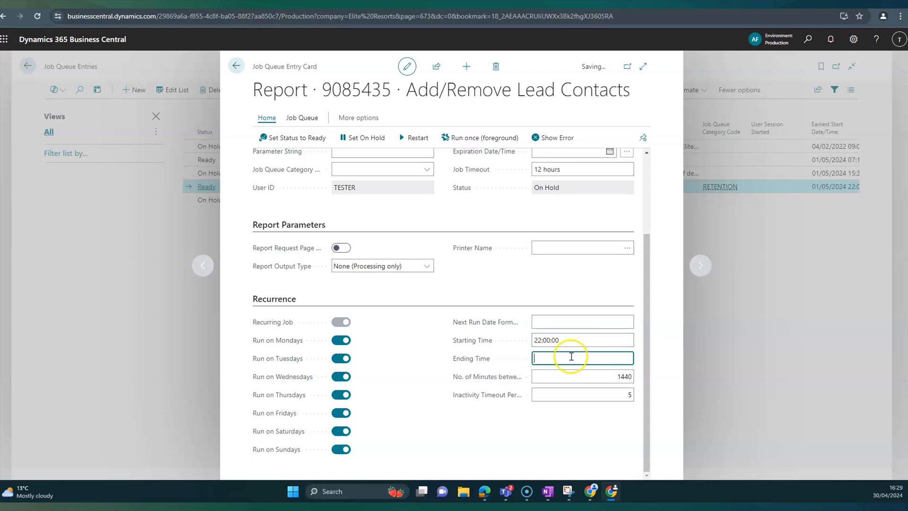
{"action": "left_click", "coordinate": [576, 376]}
{"action": "left_click", "coordinate": [576, 424]}
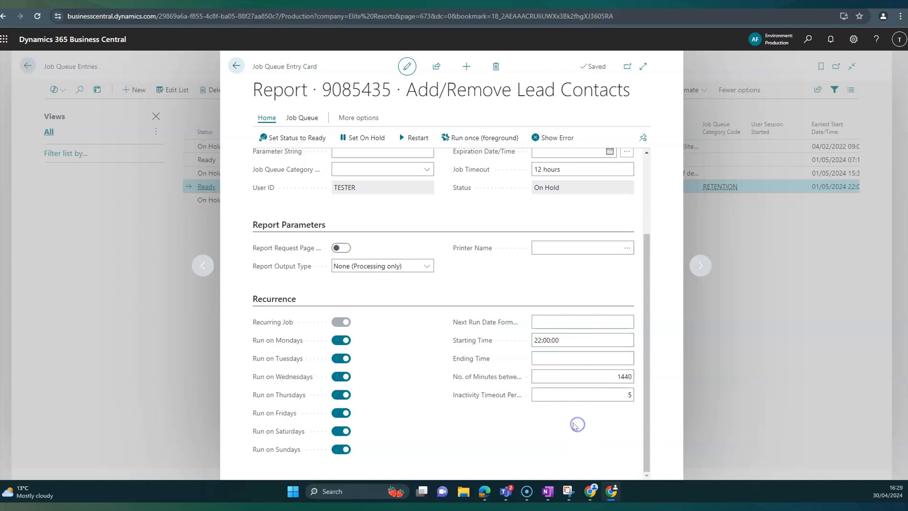
Set the Add/Remove Lead Contacts job's status to Ready, then open its row options in the Job Queue Entries list.
{"action": "left_click", "coordinate": [307, 136]}
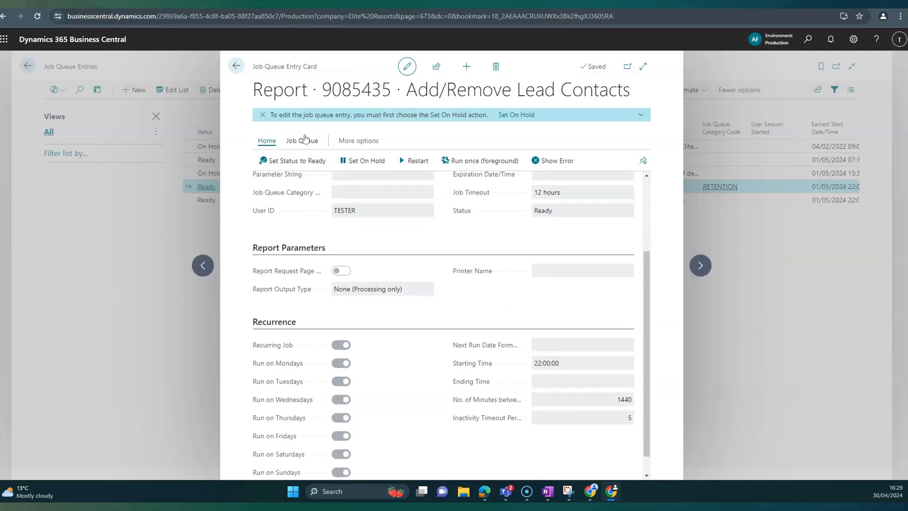
{"action": "left_click", "coordinate": [236, 66]}
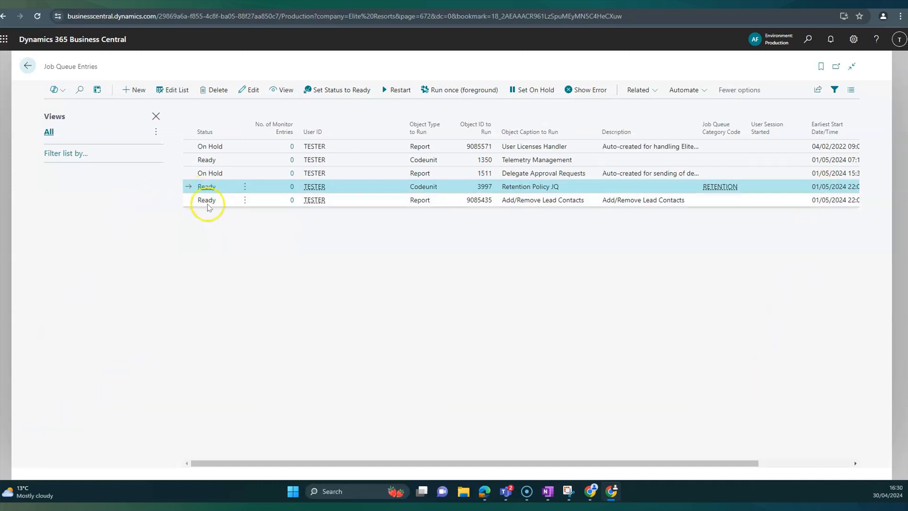
{"action": "left_click", "coordinate": [244, 200]}
{"action": "left_click", "coordinate": [235, 249]}
{"action": "left_click", "coordinate": [491, 288]}
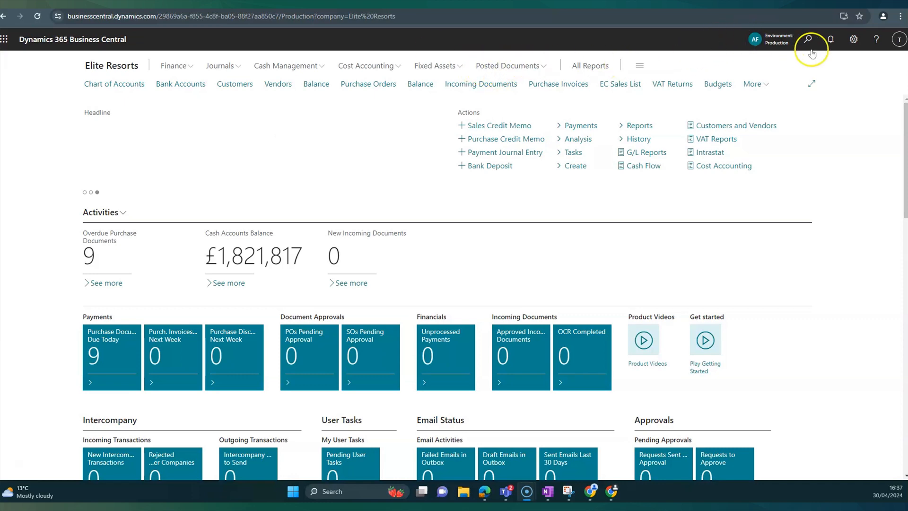
Switch to the Business Central admin center and open the details of the Production environment.
{"action": "left_click", "coordinate": [854, 40]}
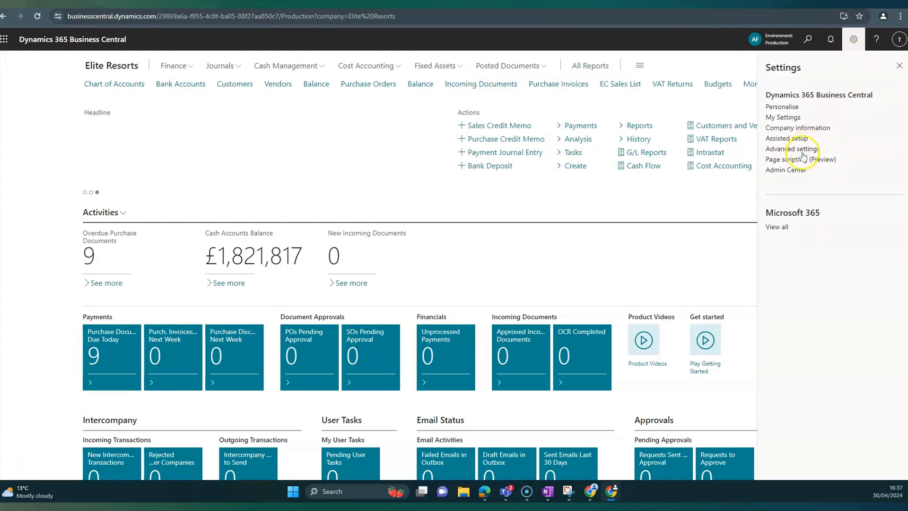
{"action": "left_click", "coordinate": [797, 170]}
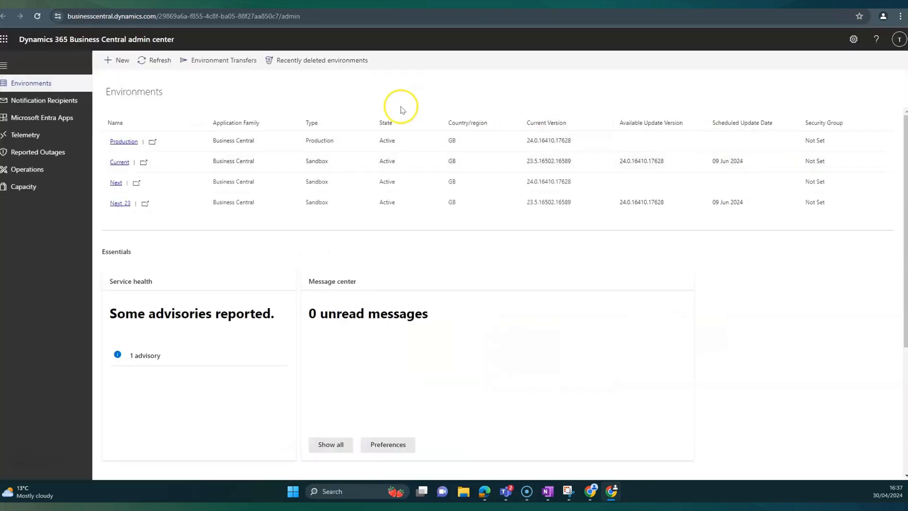
{"action": "left_click", "coordinate": [124, 142]}
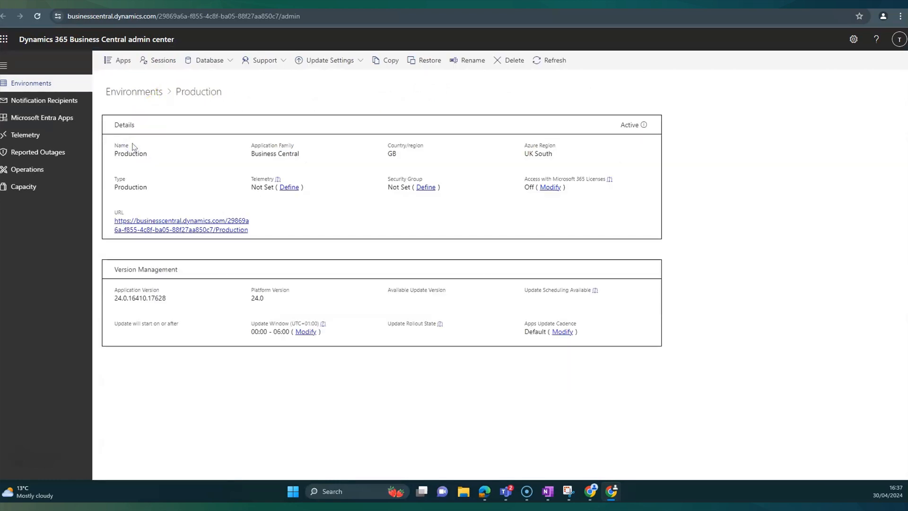
Open the Production environment's session management, request an environment restart, and refresh the session list.
{"action": "left_click", "coordinate": [155, 64]}
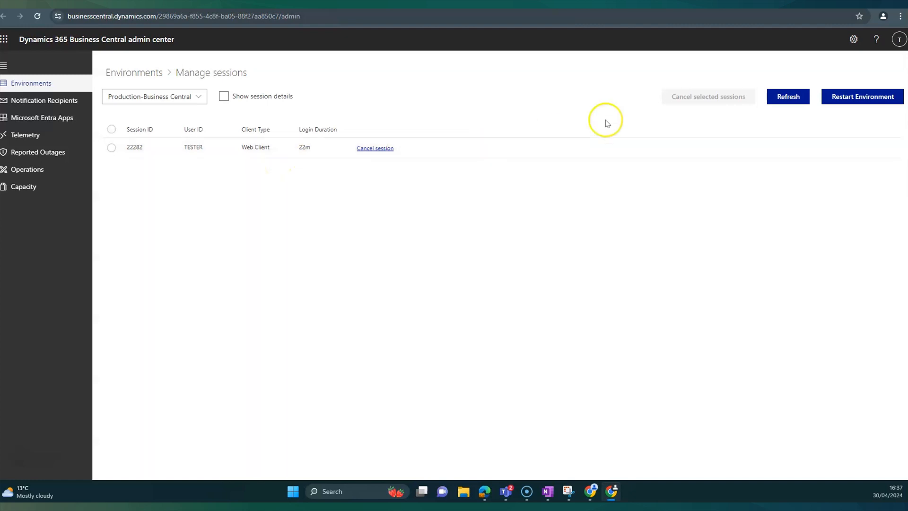
{"action": "left_click", "coordinate": [843, 105]}
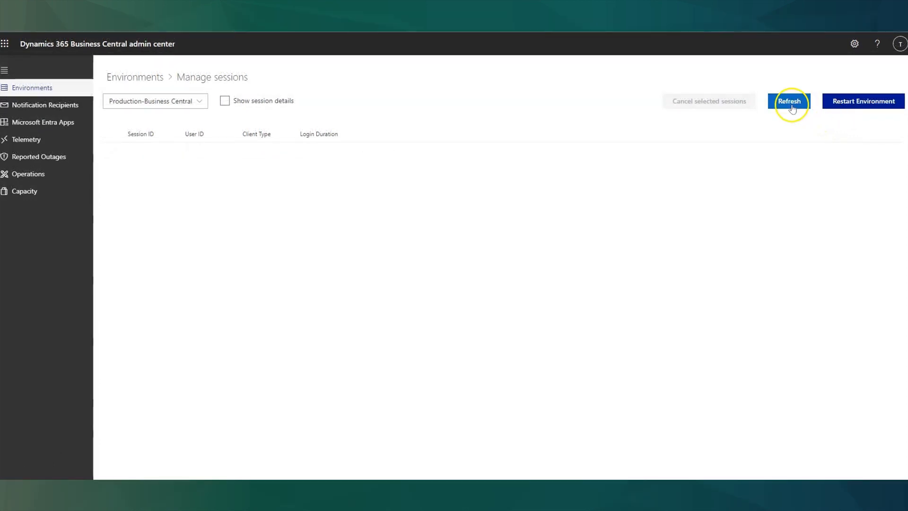
{"action": "left_click", "coordinate": [792, 108]}
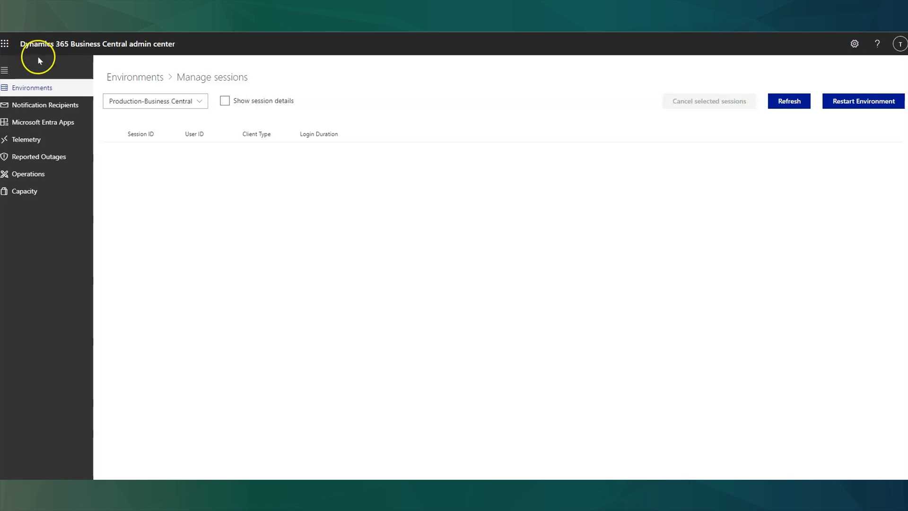
Review the Capacity page for database storage usage, capacity by source, and the production and sandbox environment quotas.
{"action": "left_click", "coordinate": [34, 191]}
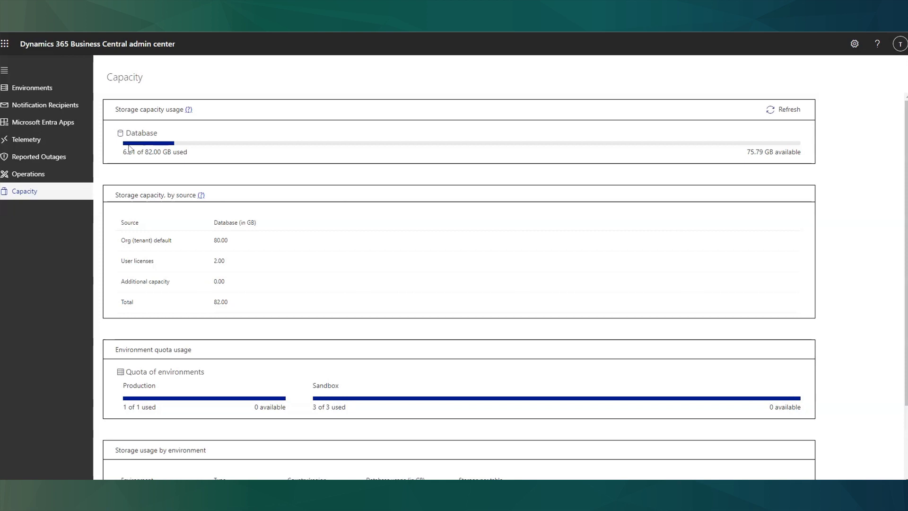
{"action": "scroll", "coordinate": [144, 342], "scroll_direction": "down", "scroll_amount": 2}
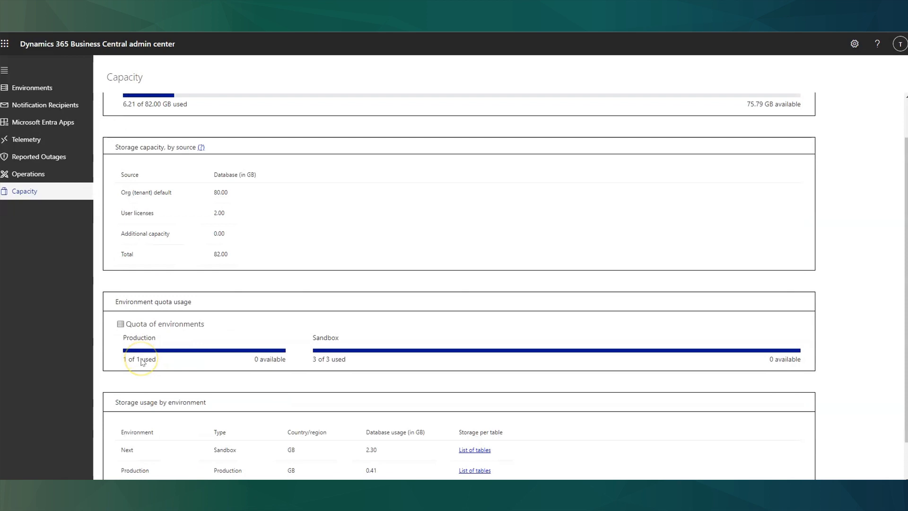
{"action": "scroll", "coordinate": [142, 362], "scroll_direction": "up", "scroll_amount": 2}
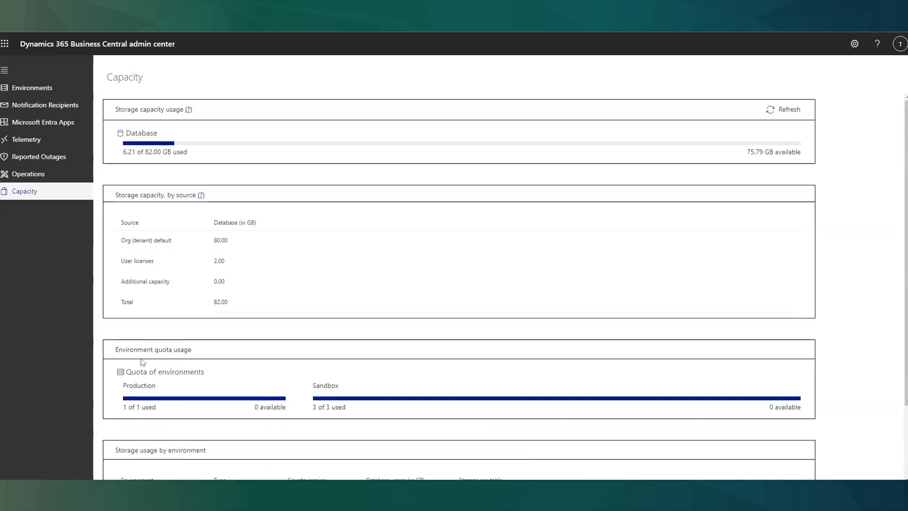